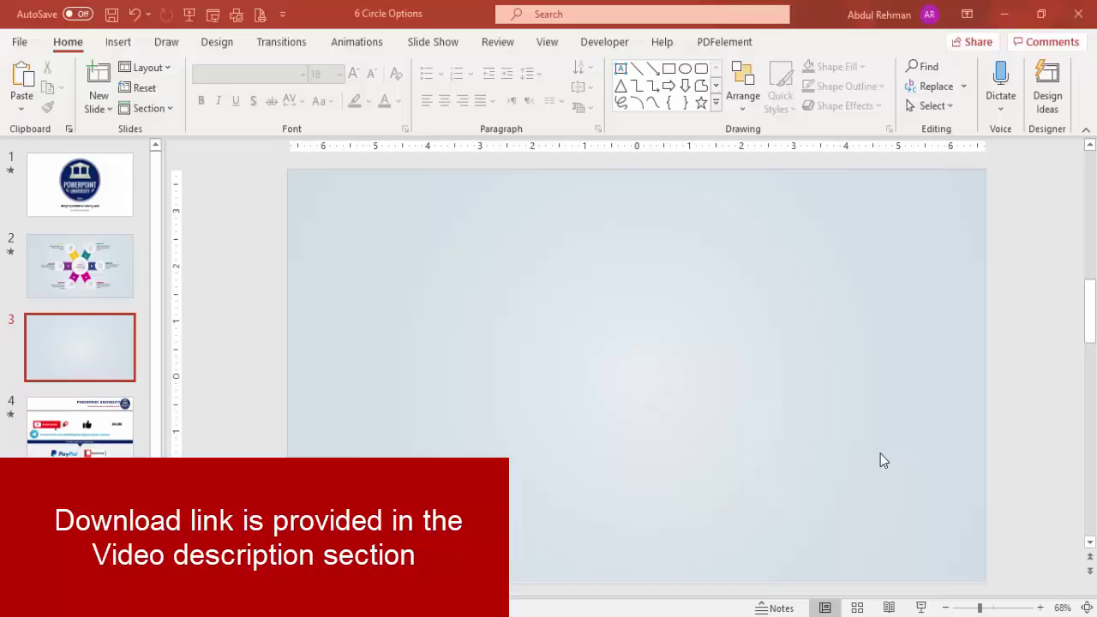
- Turn on the slide guides and draw a tall rectangle near the slide centre
left_click(549, 45)
left_click(327, 105)
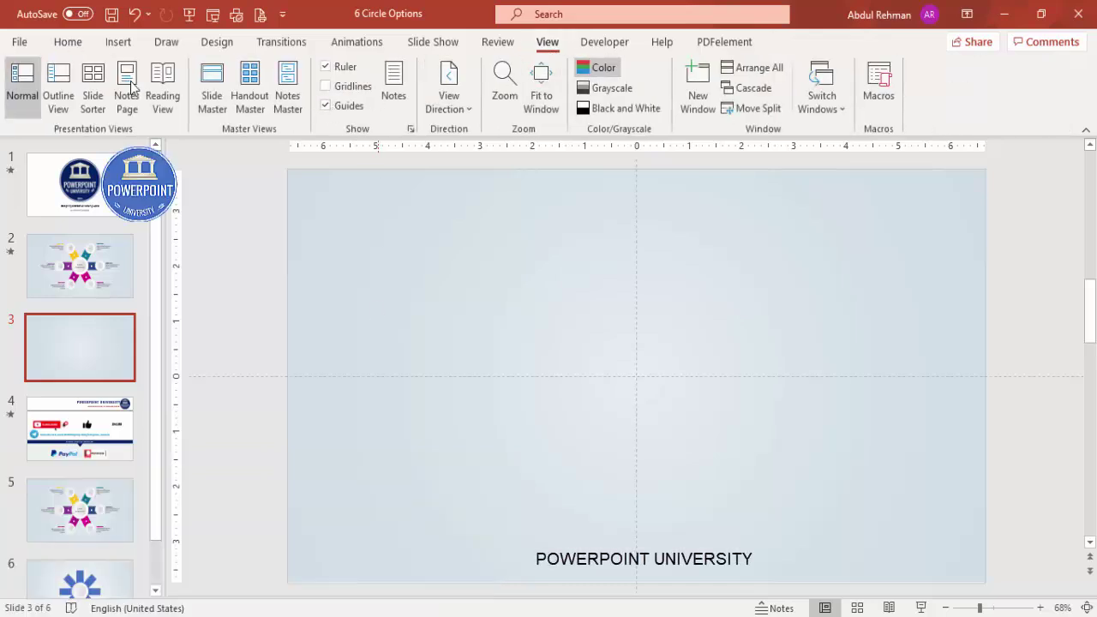
left_click(120, 42)
left_click(261, 107)
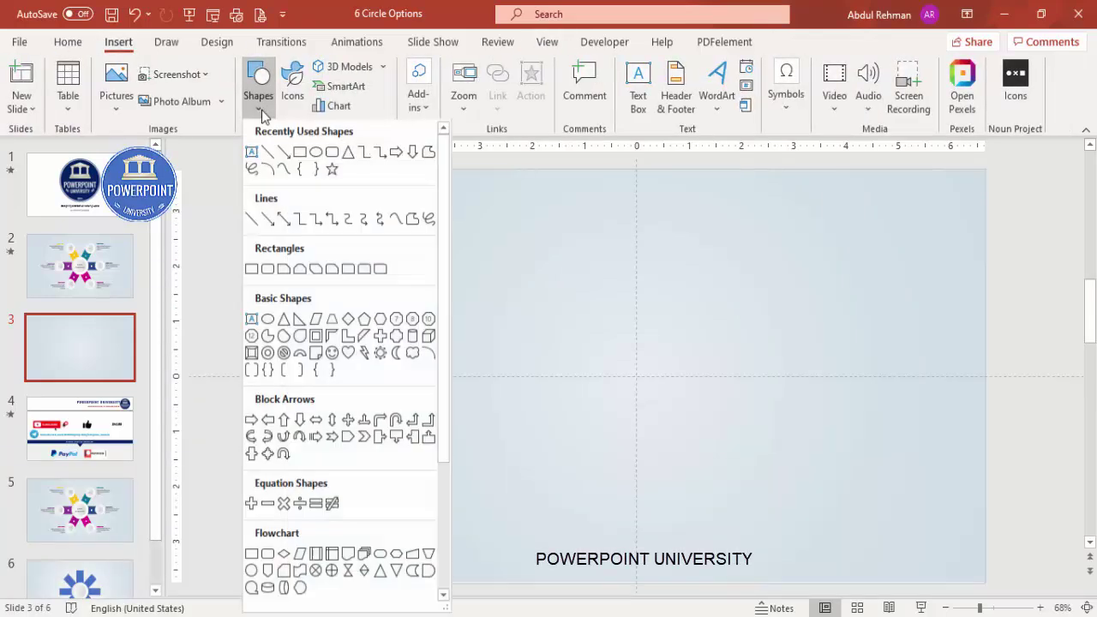
left_click(251, 270)
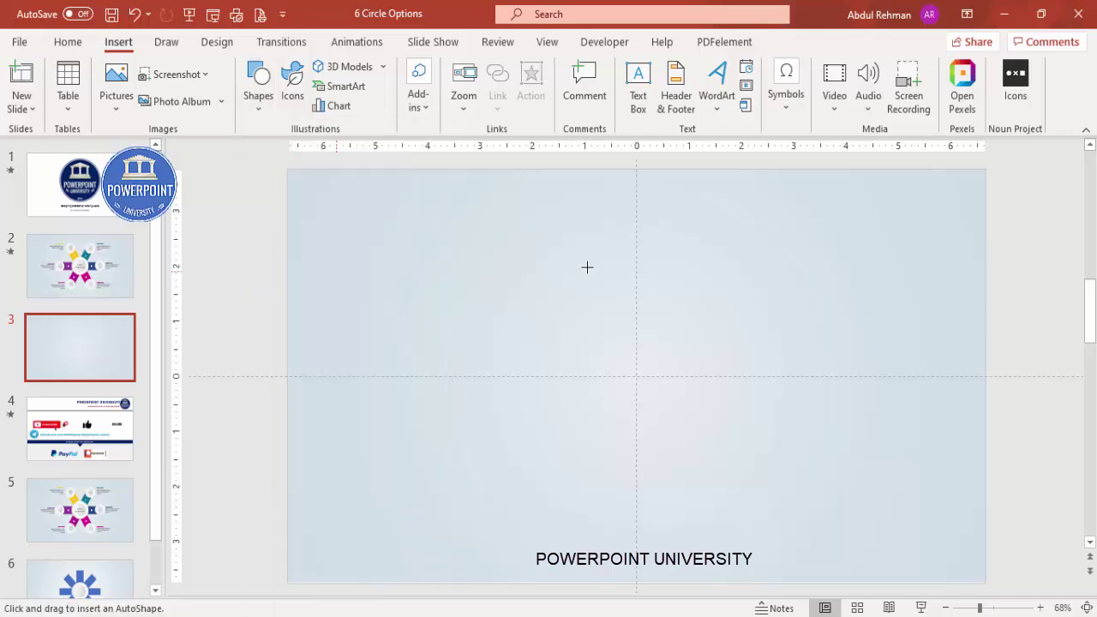
left_click_drag(612, 223, 670, 524)
- Remove the rectangle's outline and centre it on the slide
left_click(424, 86)
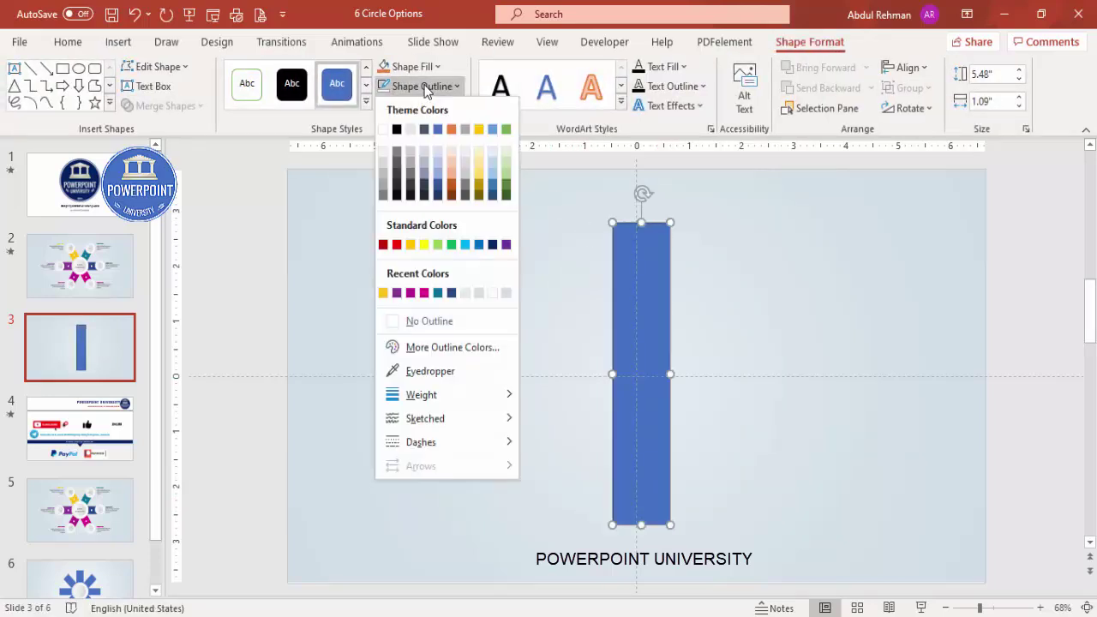
left_click(450, 323)
left_click(908, 67)
key("Escape")
left_click(907, 67)
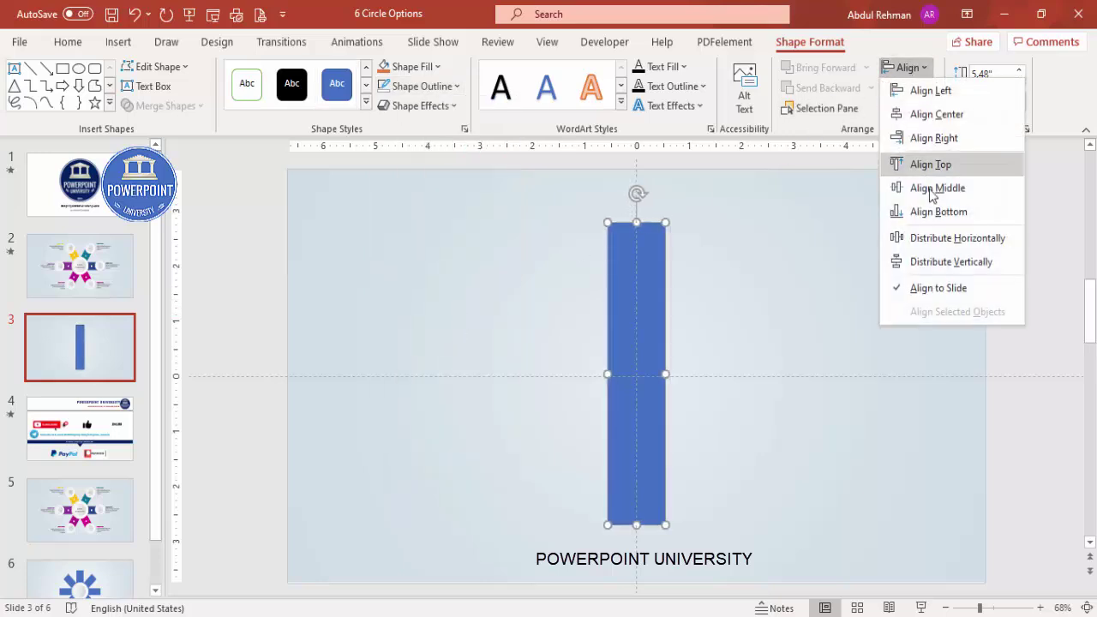
left_click(933, 188)
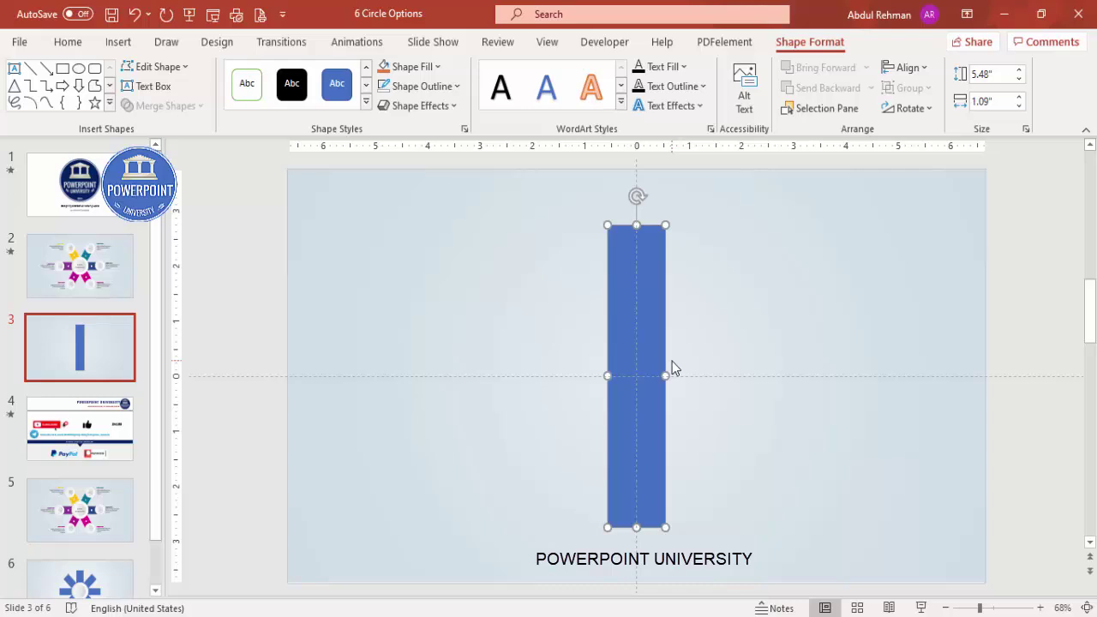
- Tilt the blue bar 30°, then add an orange-styled duplicate centred over it
key("alt+Right")
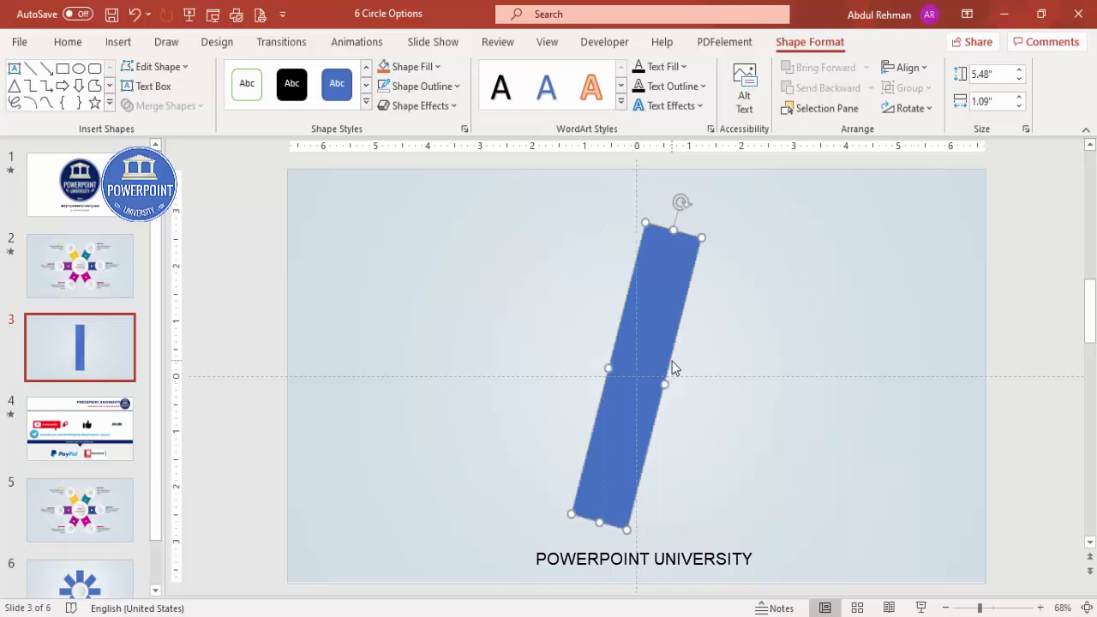
key("alt+Right")
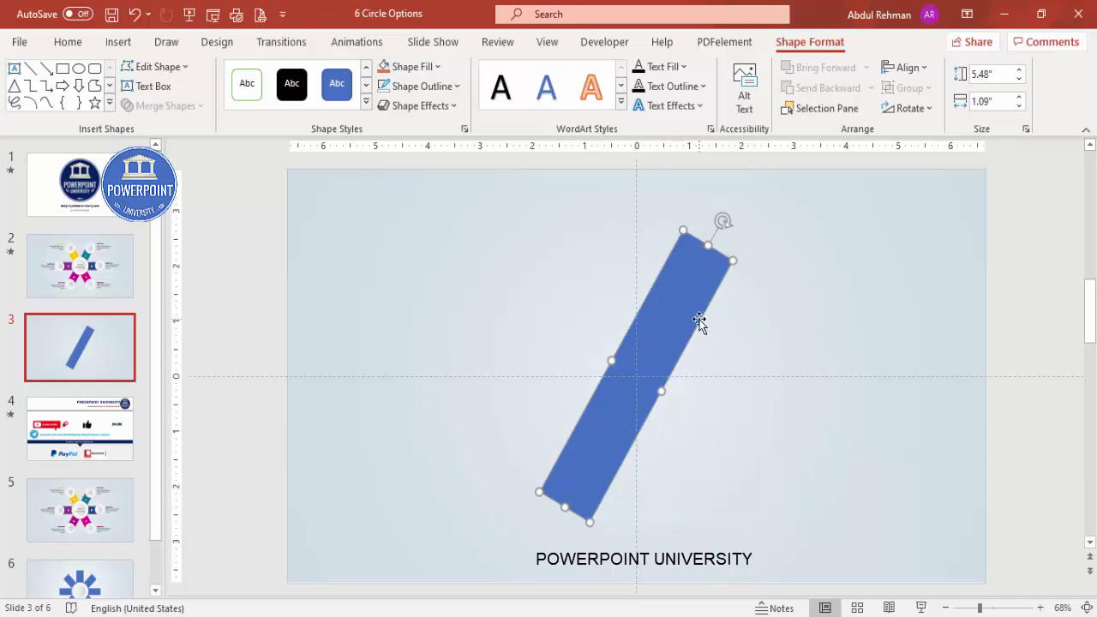
key("ctrl+d")
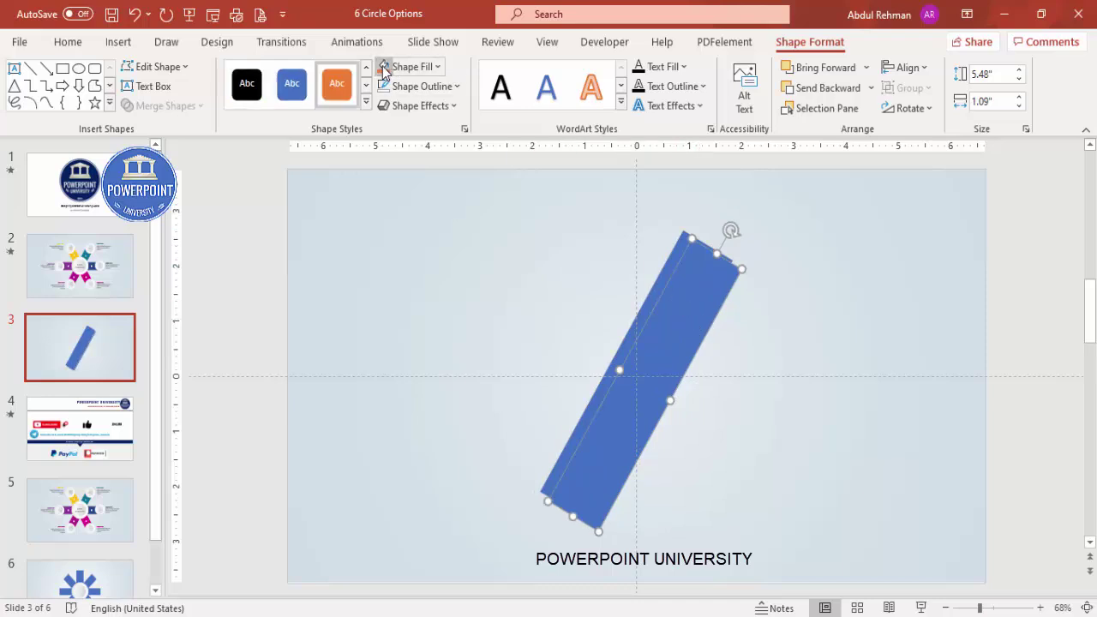
left_click(337, 83)
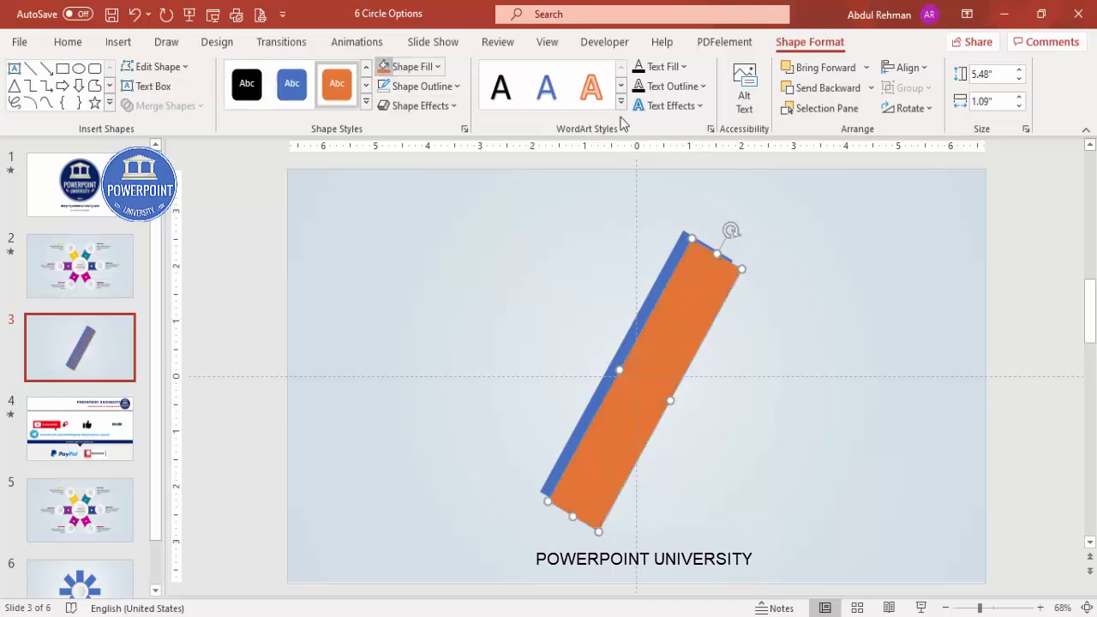
left_click(909, 68)
left_click(943, 113)
left_click(910, 69)
left_click(954, 185)
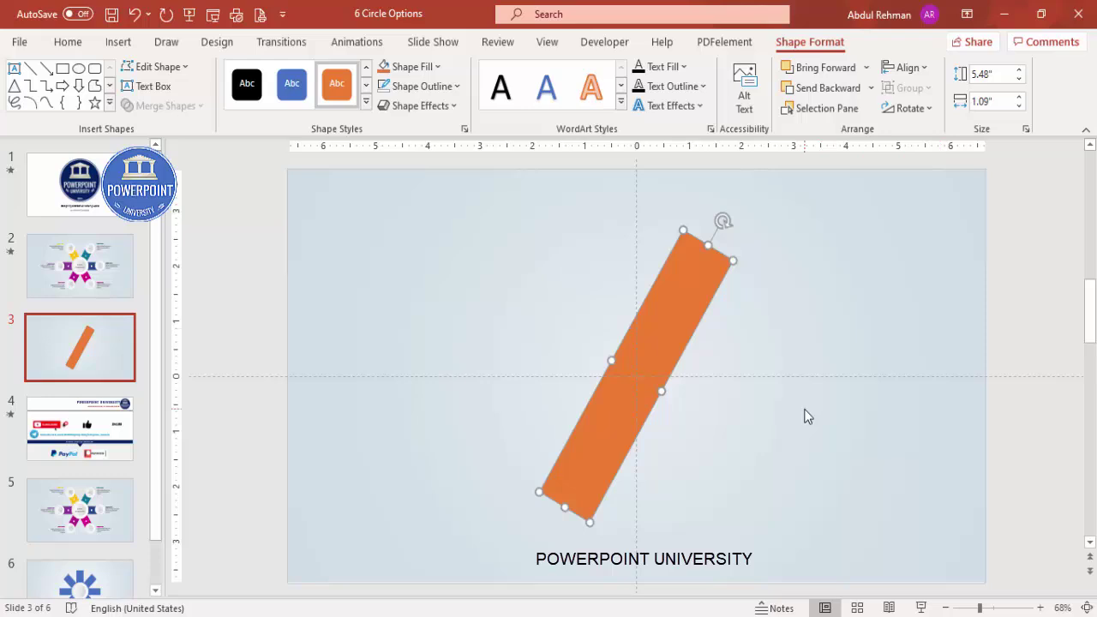
- Rotate the orange copies into the horizontal and opposite-tilted arm positions
key("alt+Right")
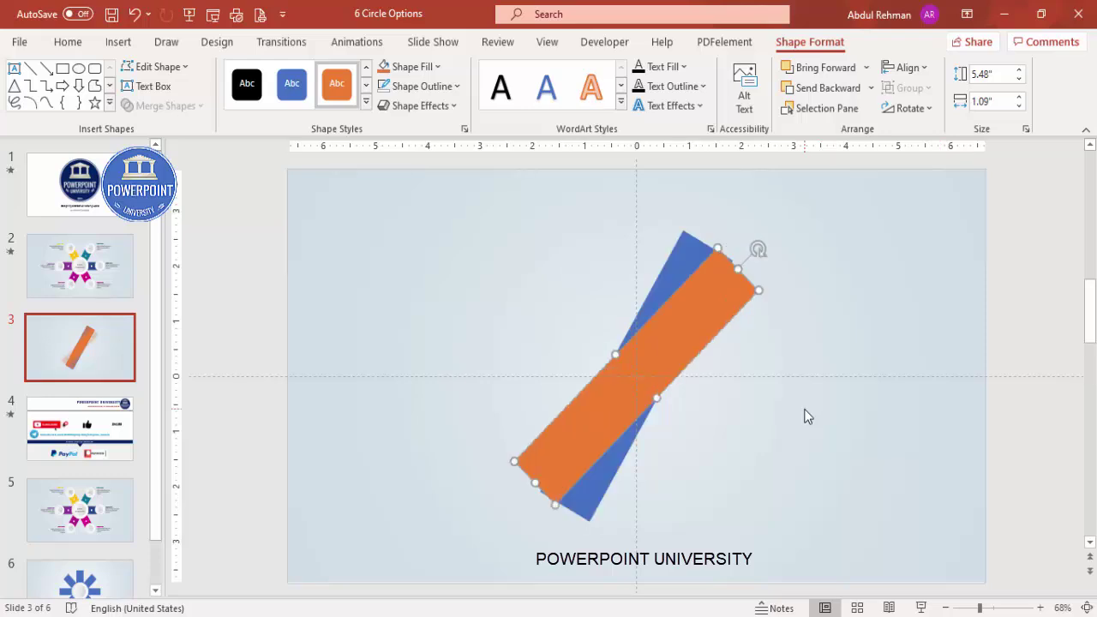
key("alt+Right")
key("alt+Right")
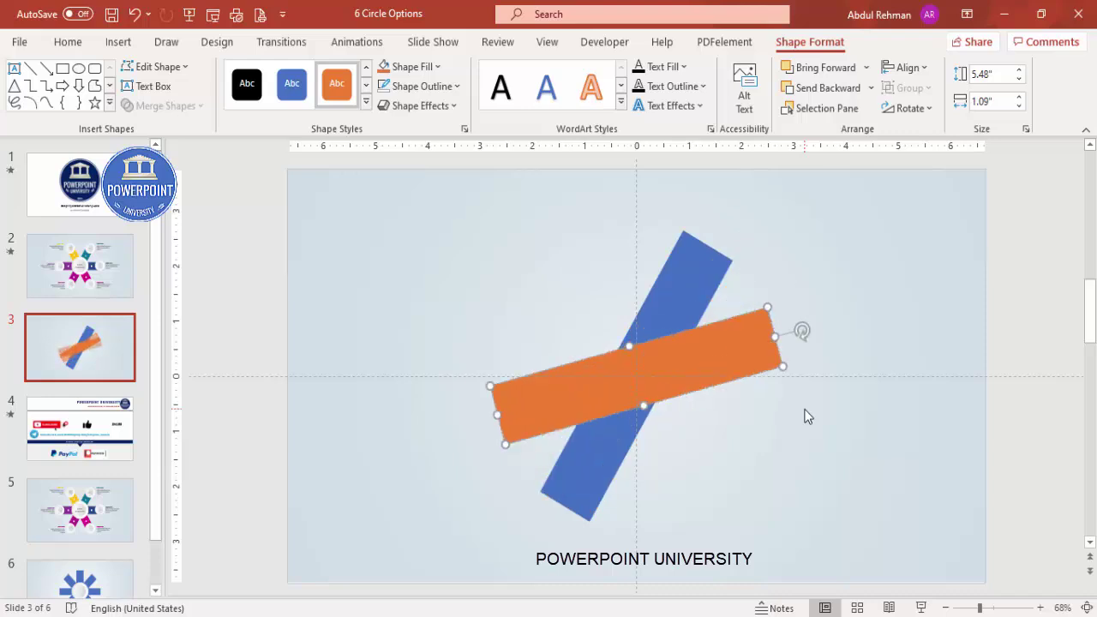
key("alt+Right")
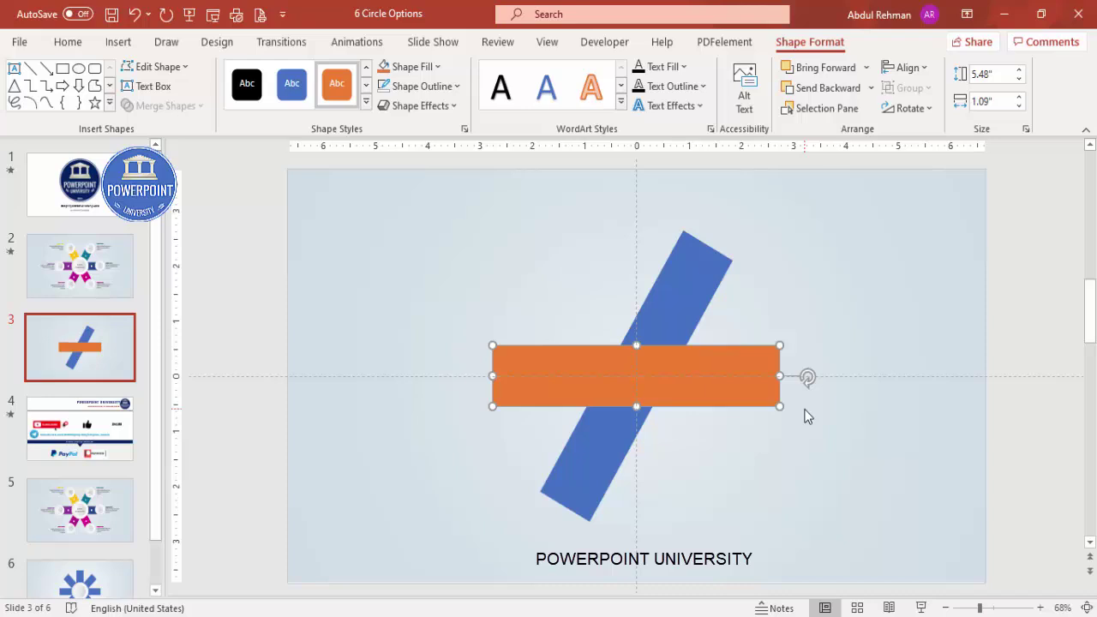
left_click_drag(807, 377, 803, 413)
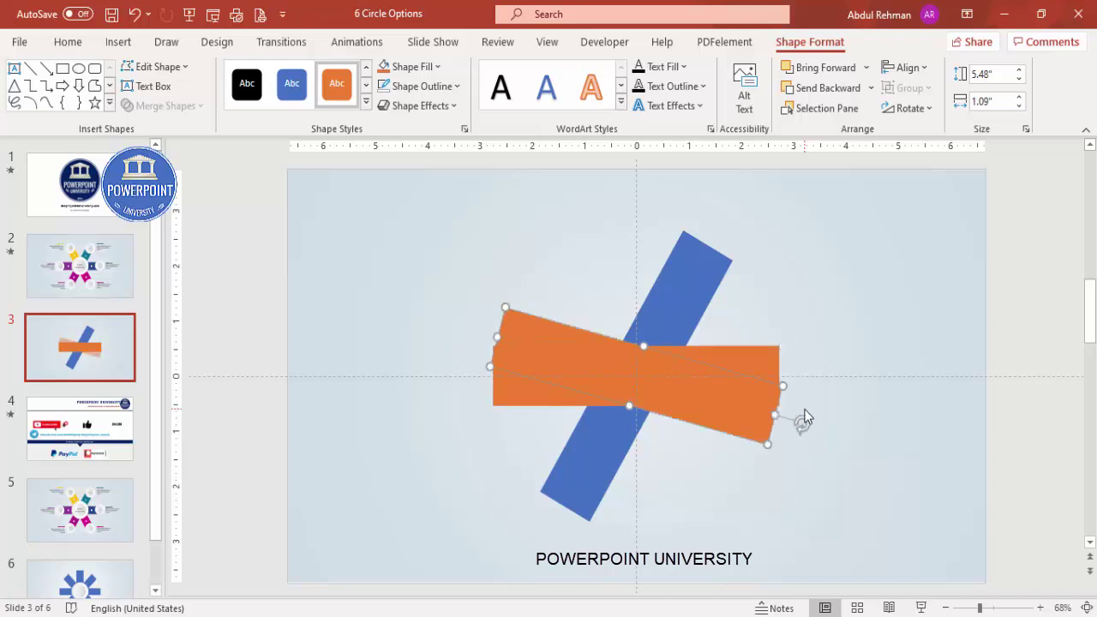
key("alt+Right")
key("alt+Right")
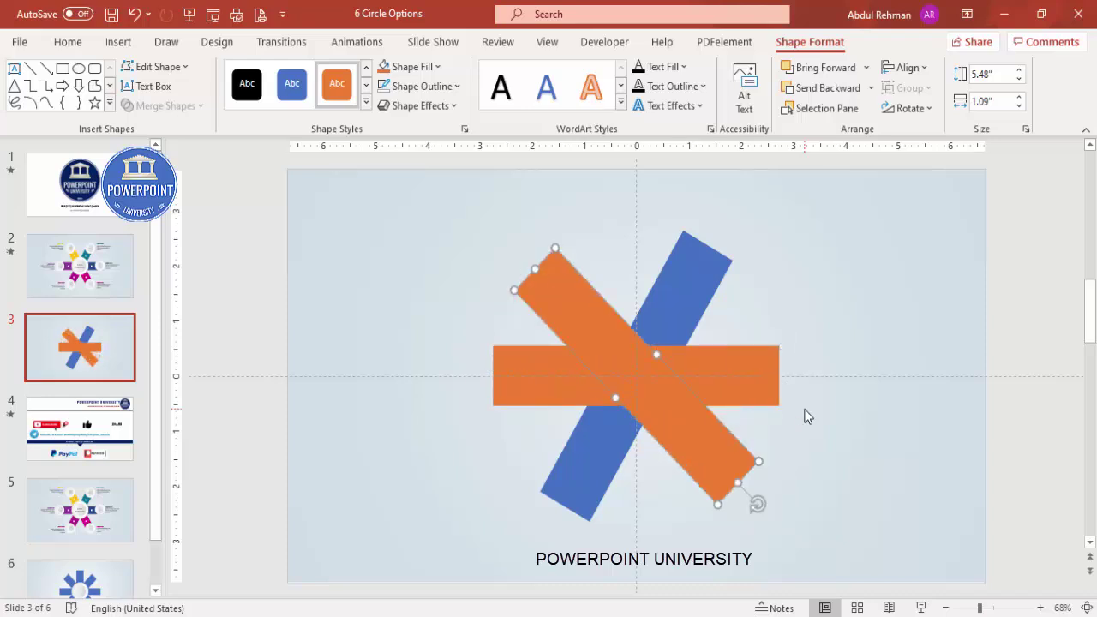
key("alt+Right")
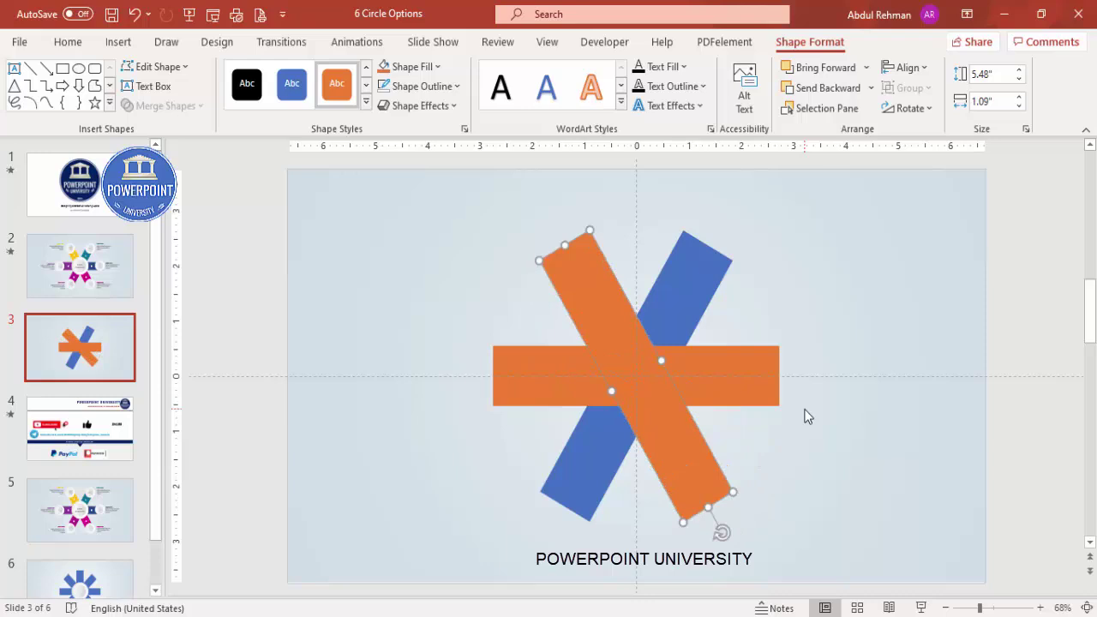
left_click(815, 316)
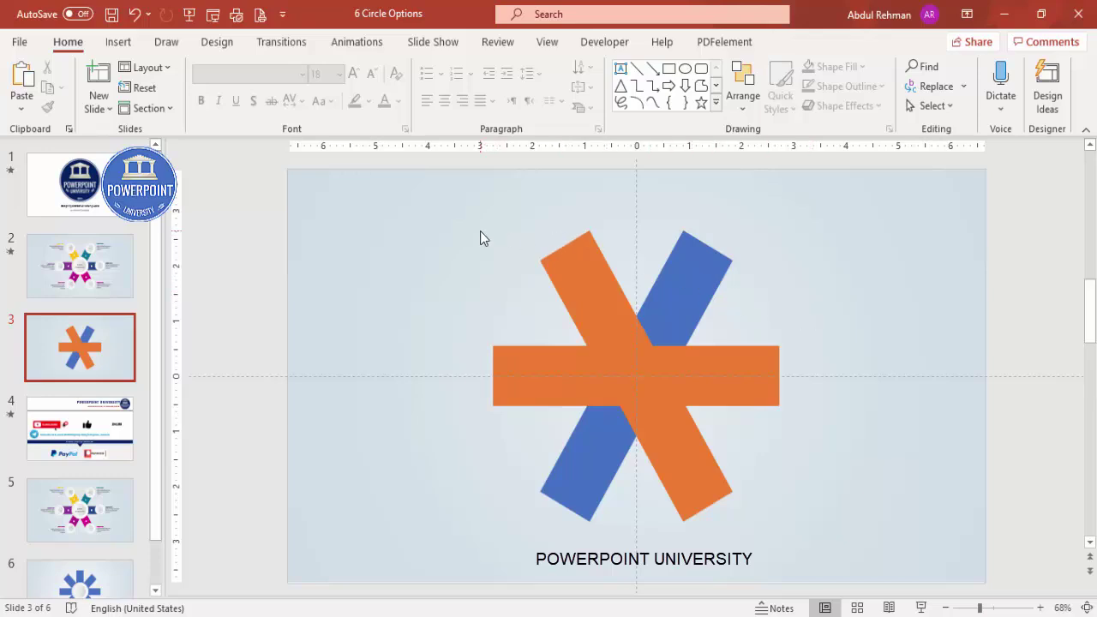
- Fragment all three overlapping bars with Merge Shapes > Fragment
key("ctrl+a")
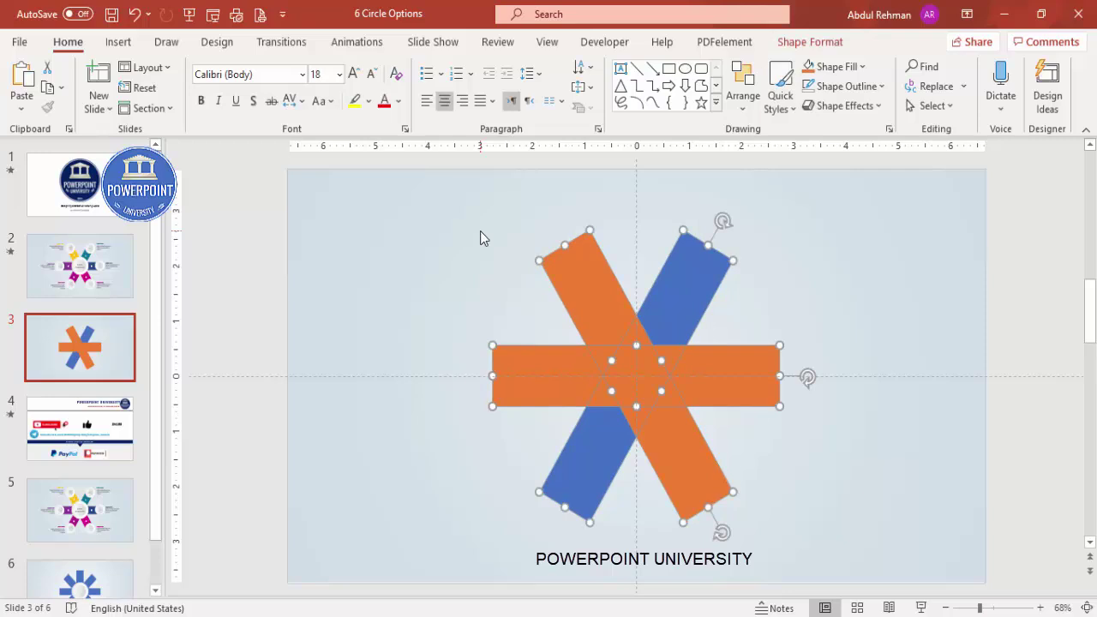
left_click(809, 42)
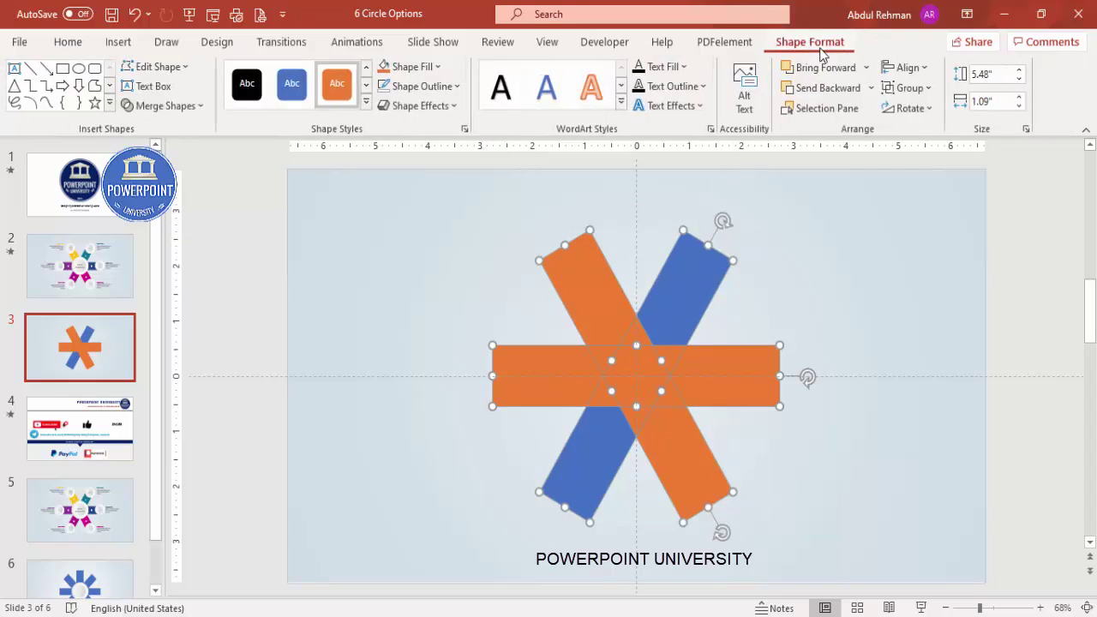
left_click(184, 105)
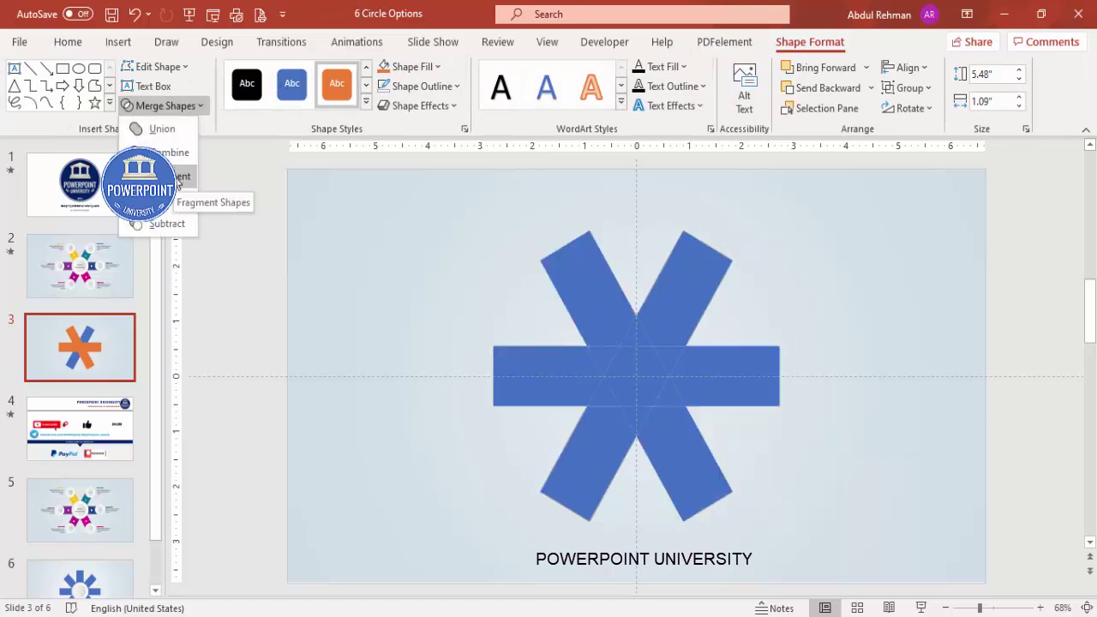
left_click(178, 178)
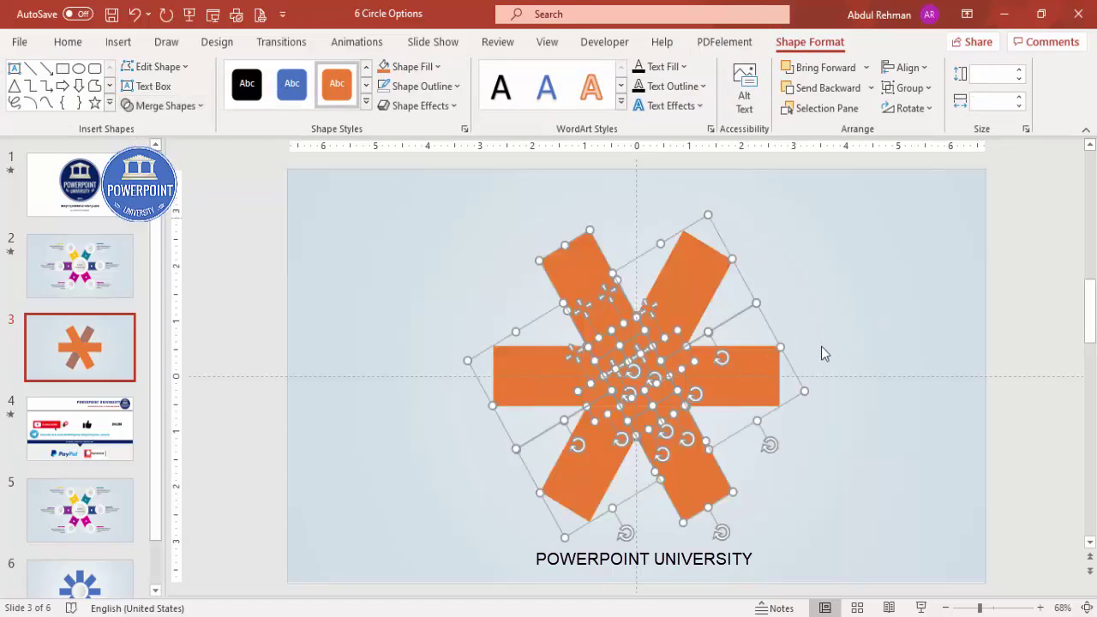
key("Escape")
- Delete the central hexagon and the seven surrounding fragments to hollow the centre
left_click(638, 368)
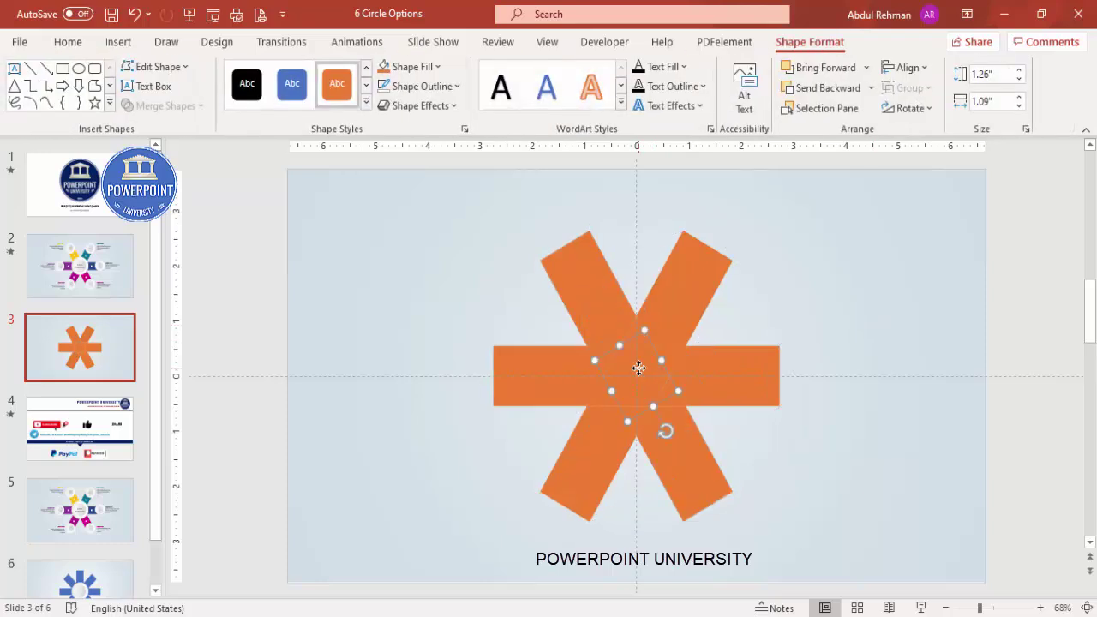
key("Delete")
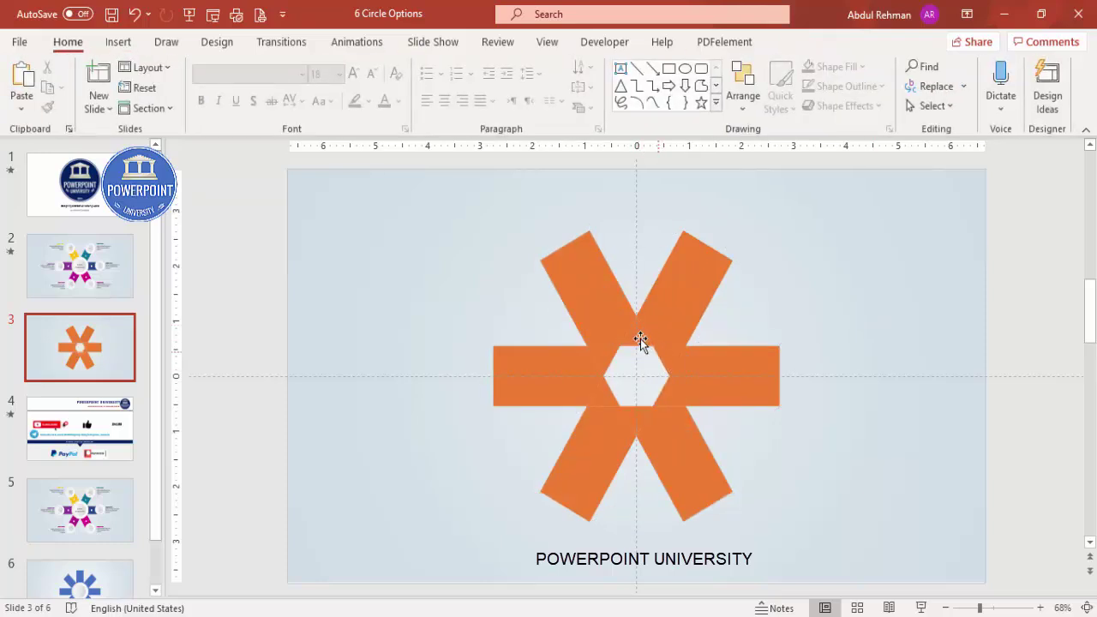
left_click(667, 359)
key("Delete")
left_click(671, 395)
key("Delete")
left_click(670, 397)
key("Delete")
left_click(632, 418)
key("Delete")
left_click(606, 399)
key("Delete")
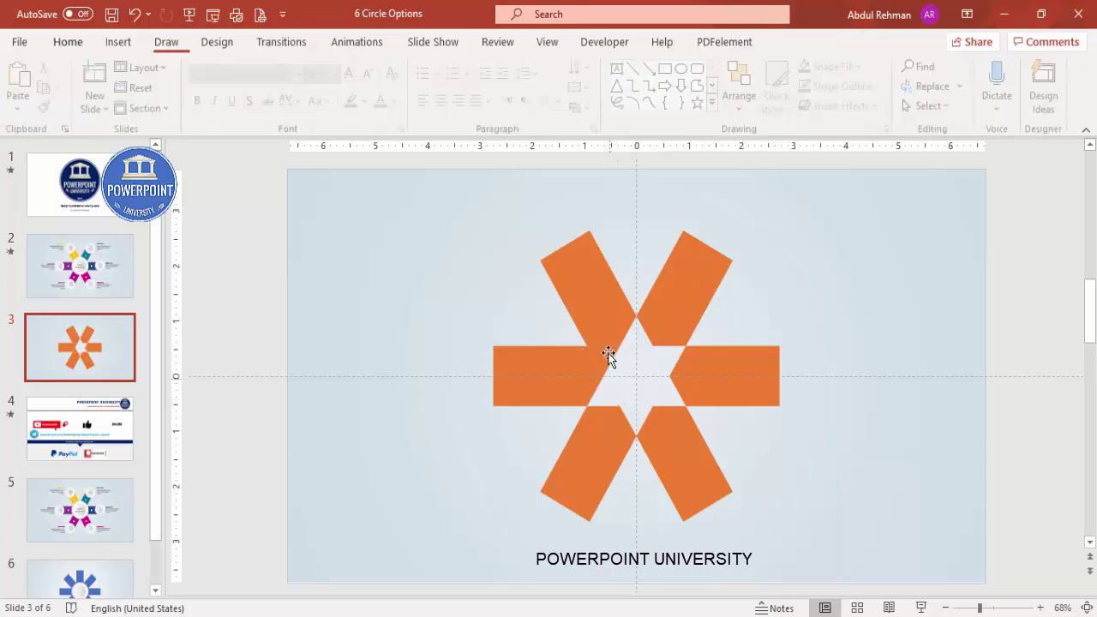
left_click(607, 353)
key("Delete")
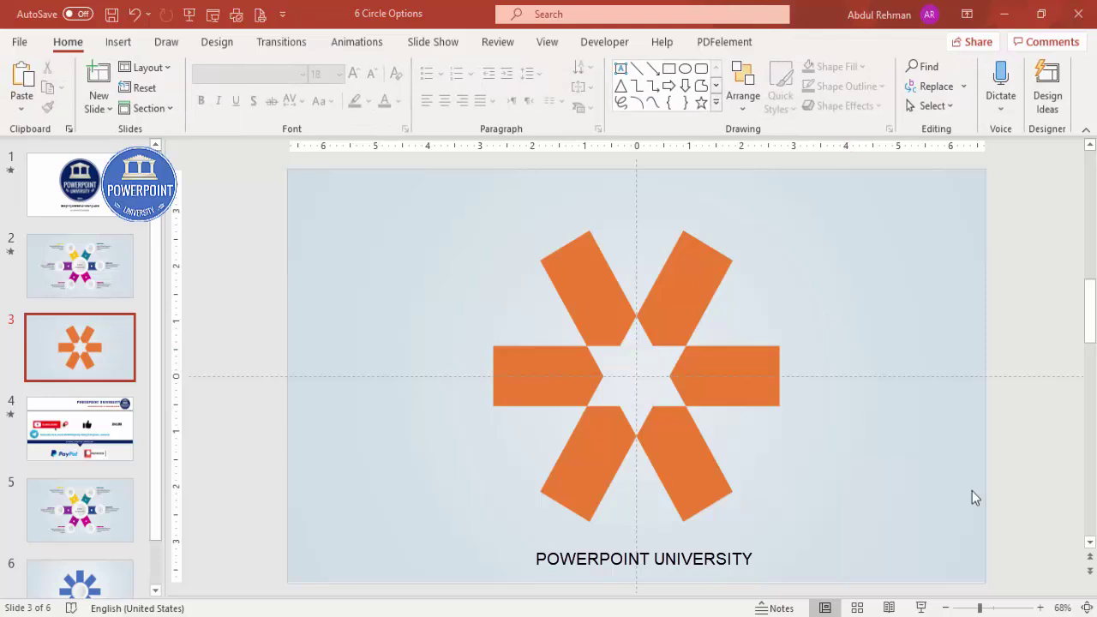
- Colour the upper-right arm dark blue and the right arm magenta via Format Shape
left_click(695, 267)
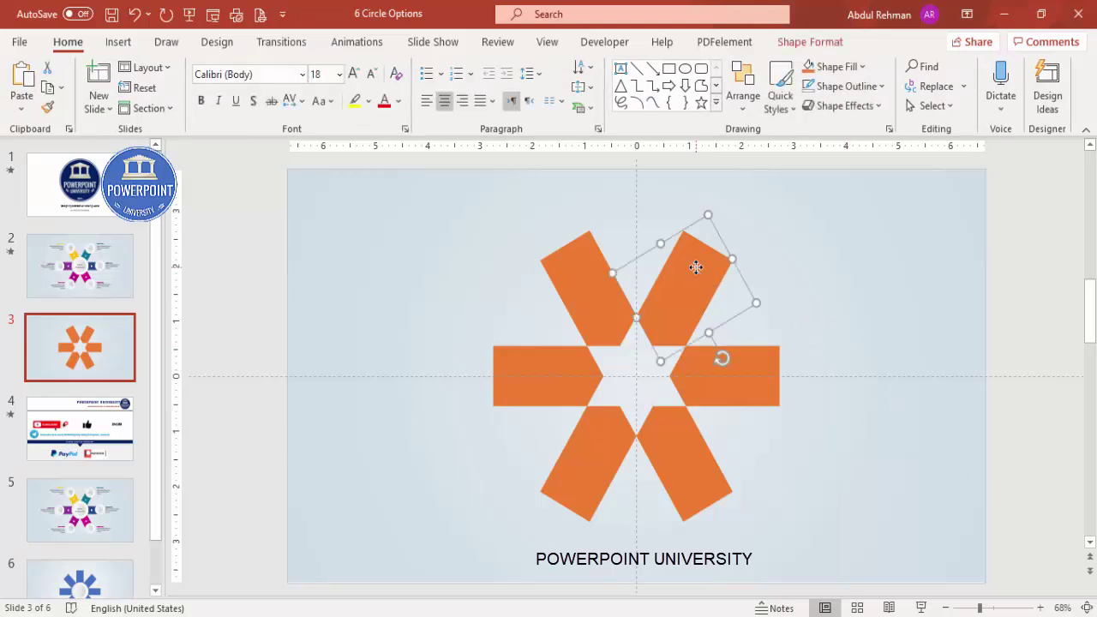
right_click(696, 267)
left_click(775, 573)
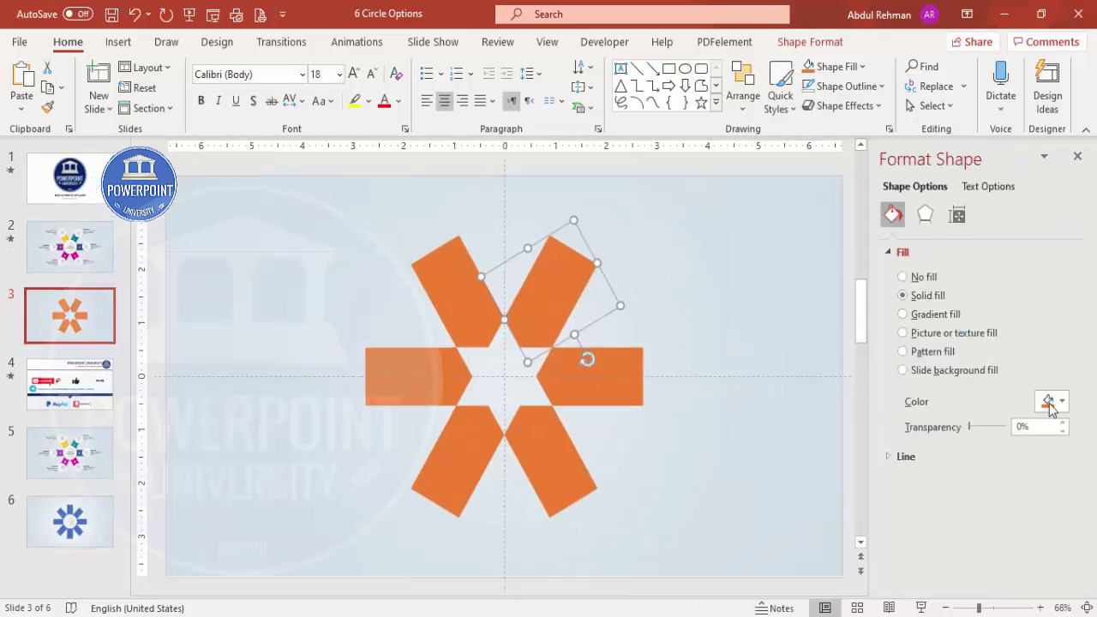
left_click(1050, 402)
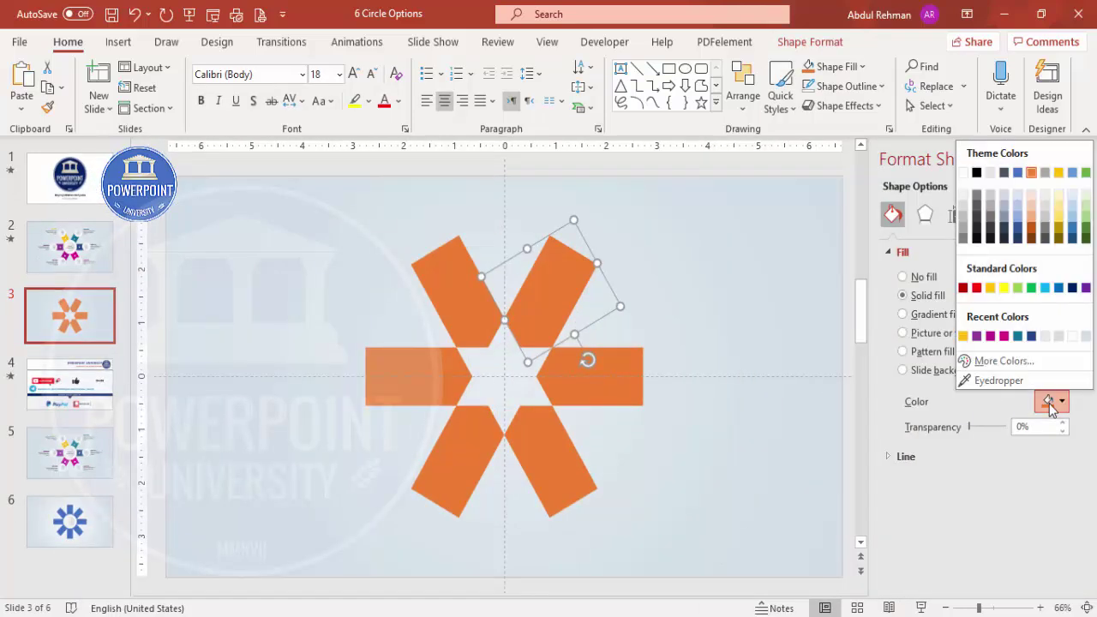
left_click(1029, 336)
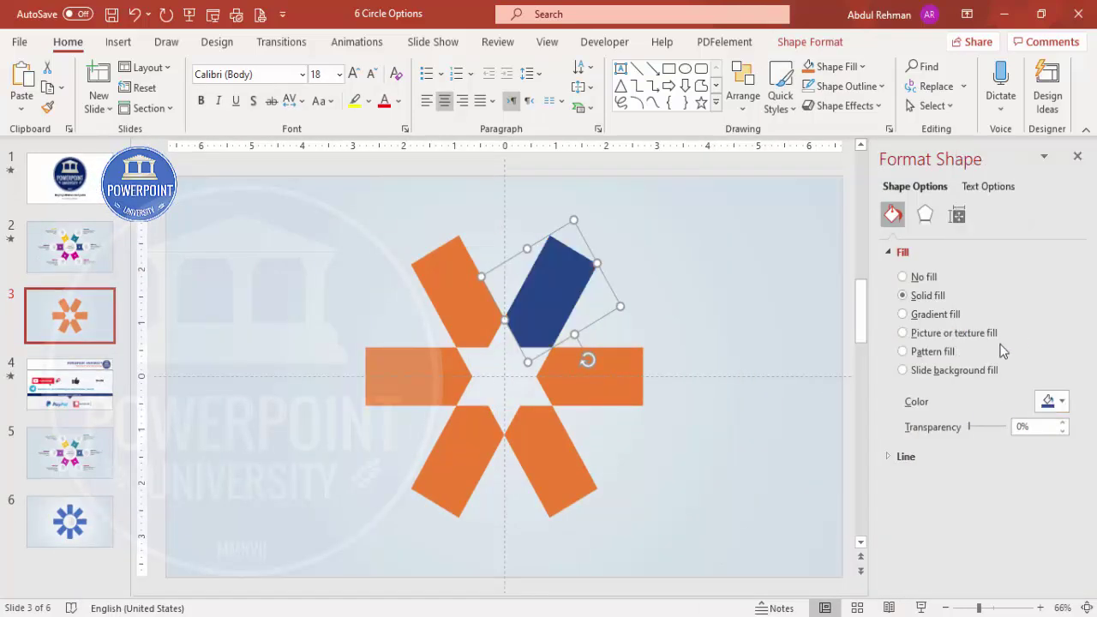
left_click(622, 379)
left_click(1050, 401)
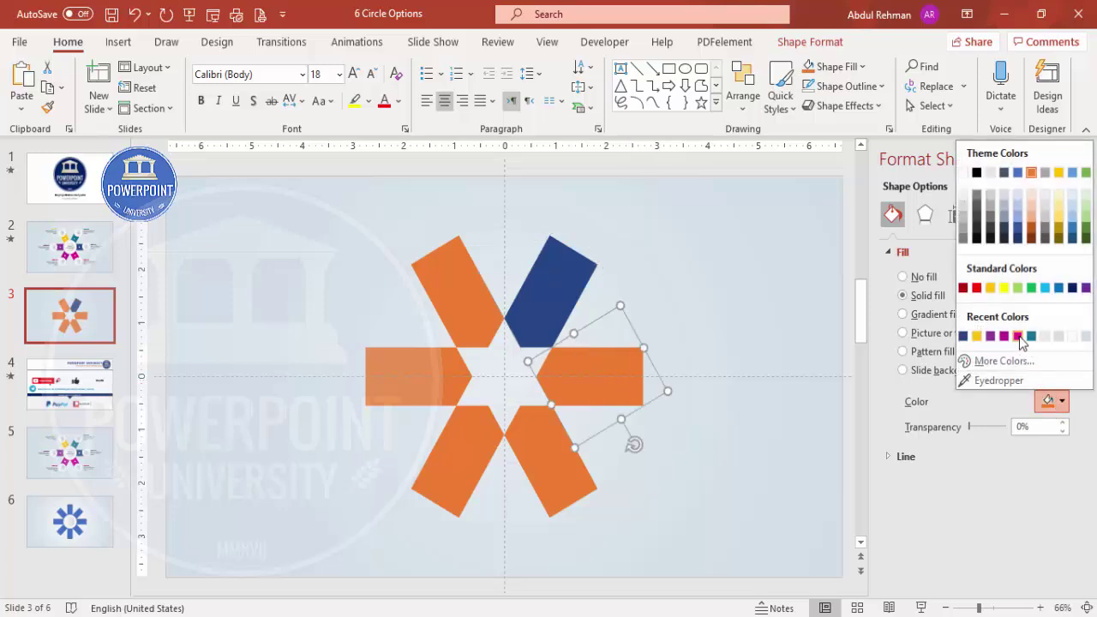
left_click(1017, 335)
- Colour the lower-right arm teal, lower-left magenta, left yellow and upper-left purple
key("Tab")
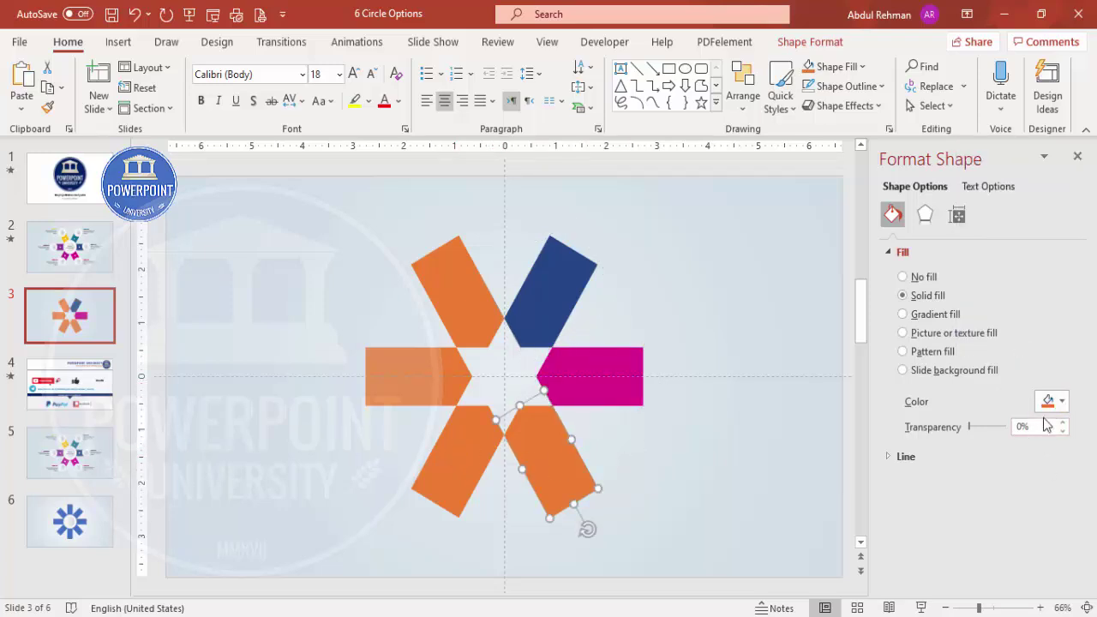
left_click(1054, 406)
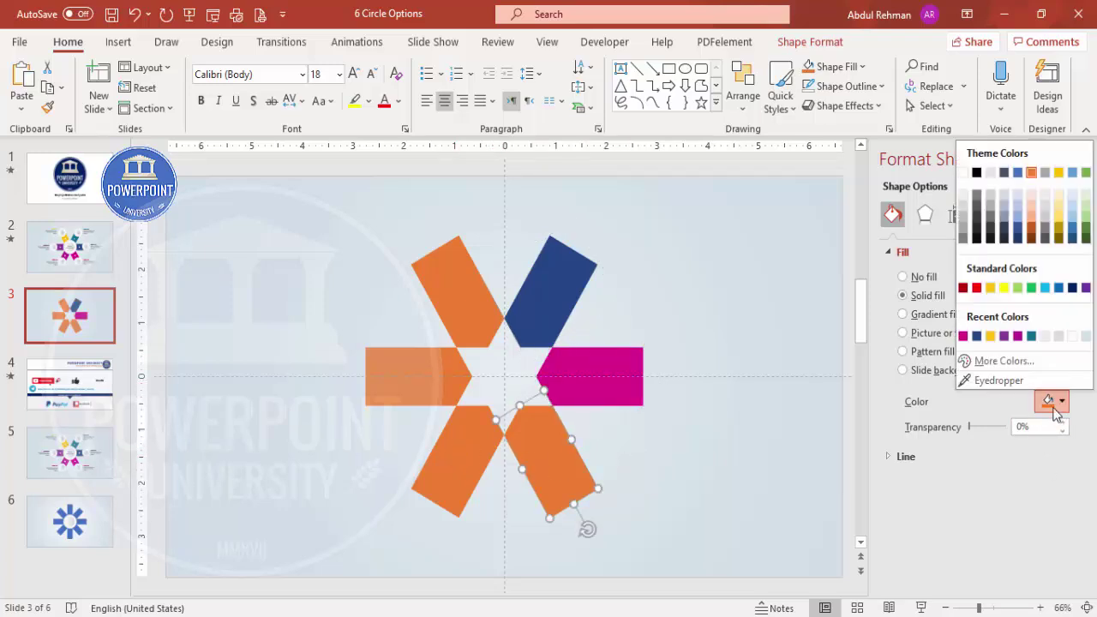
left_click(1031, 335)
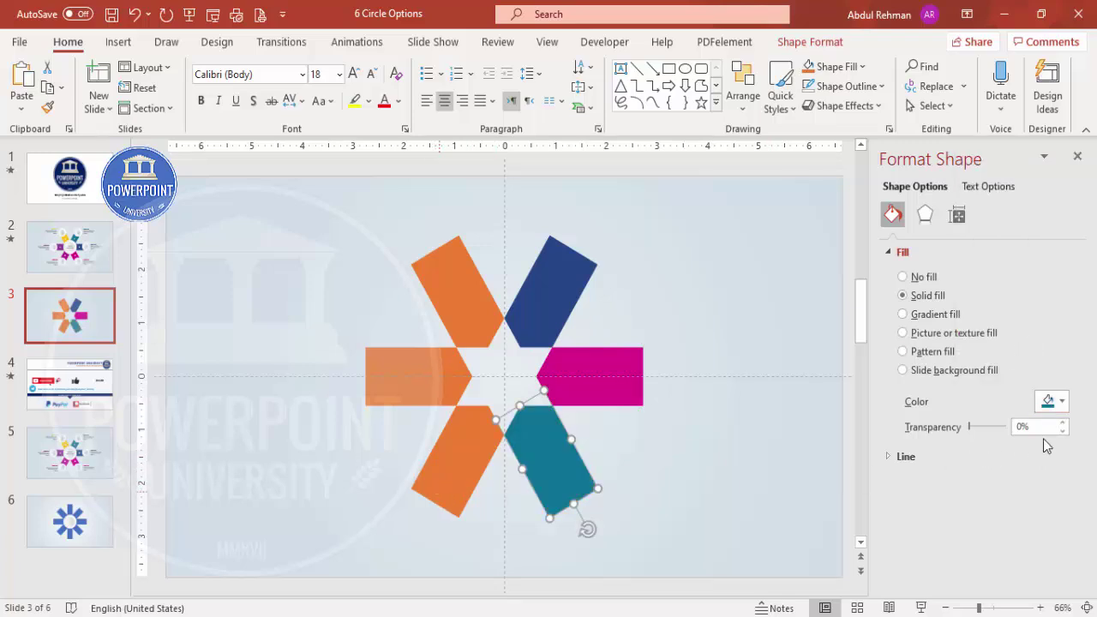
key("Tab")
left_click(1049, 410)
left_click(1033, 336)
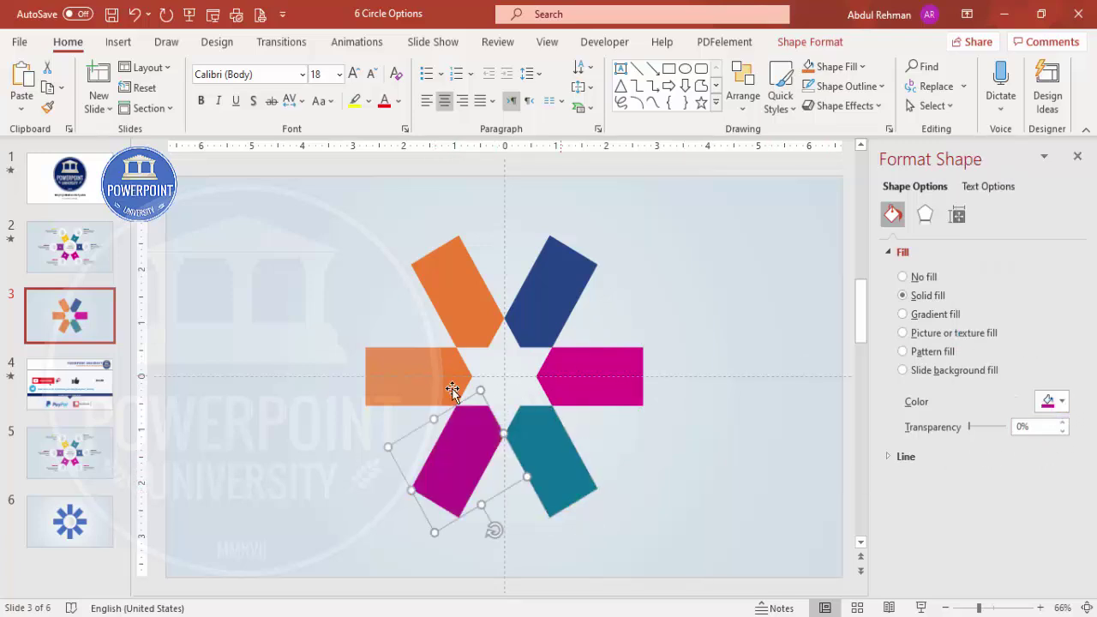
key("Tab")
left_click(1052, 408)
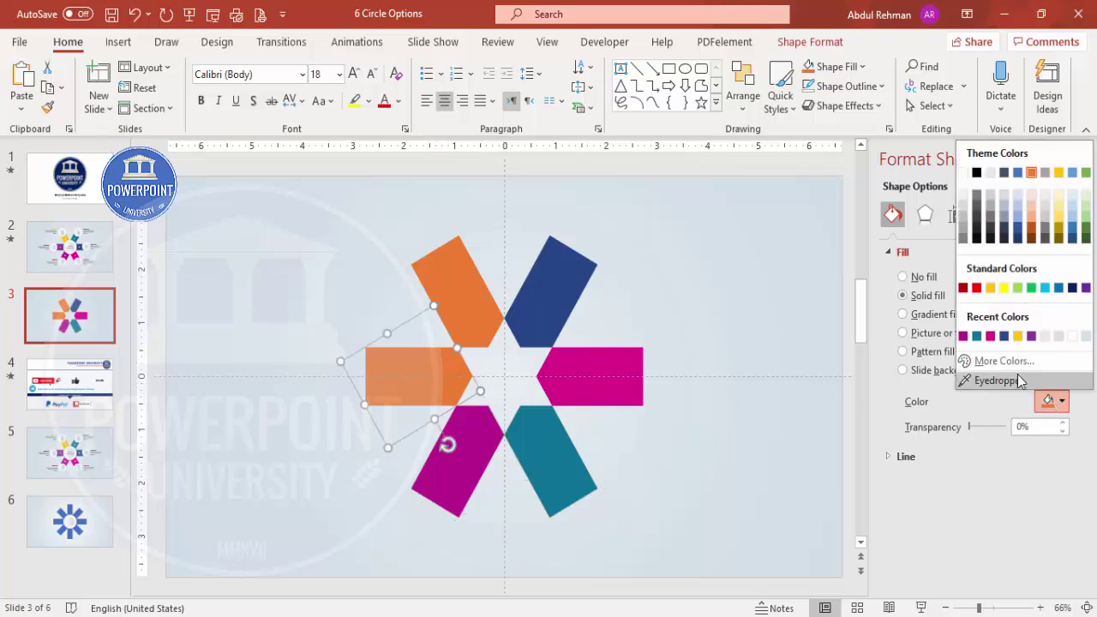
left_click(1019, 337)
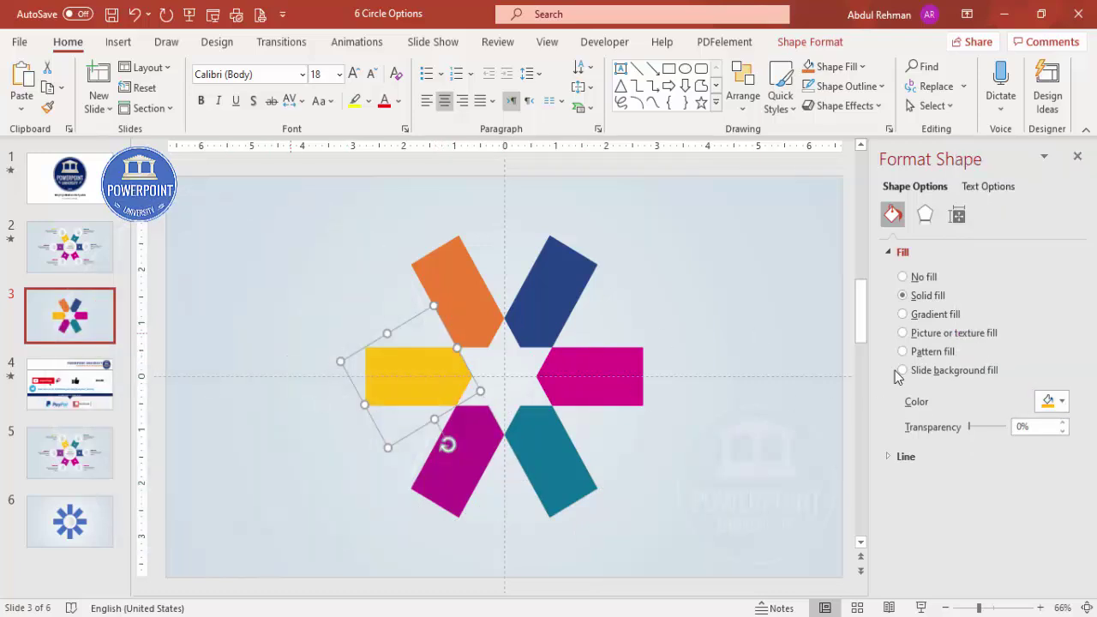
key("Tab")
left_click(1052, 406)
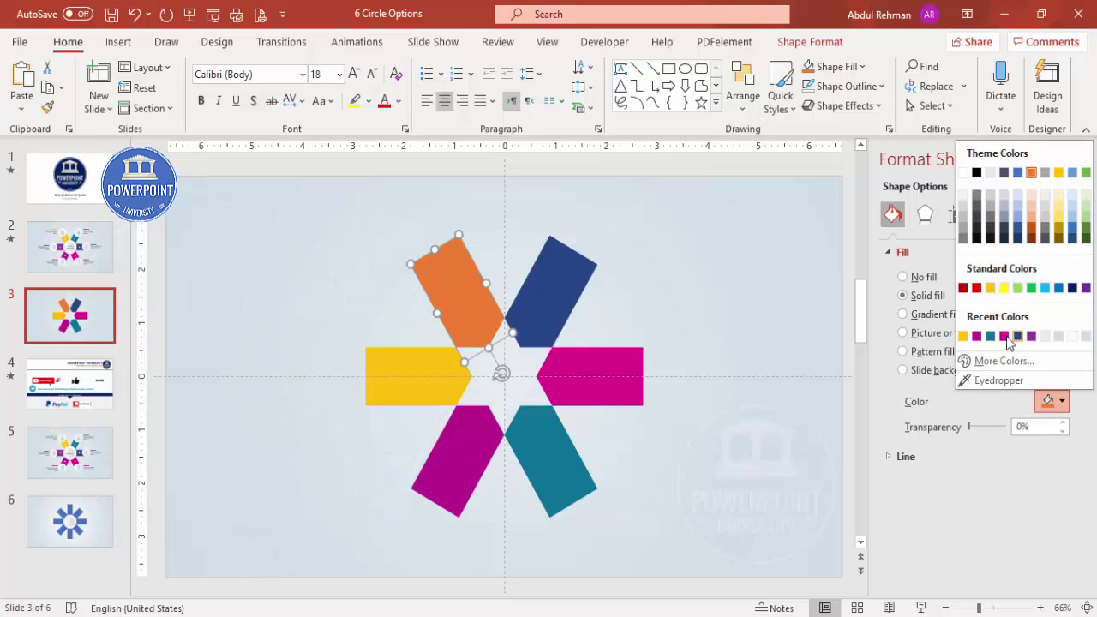
left_click(1032, 335)
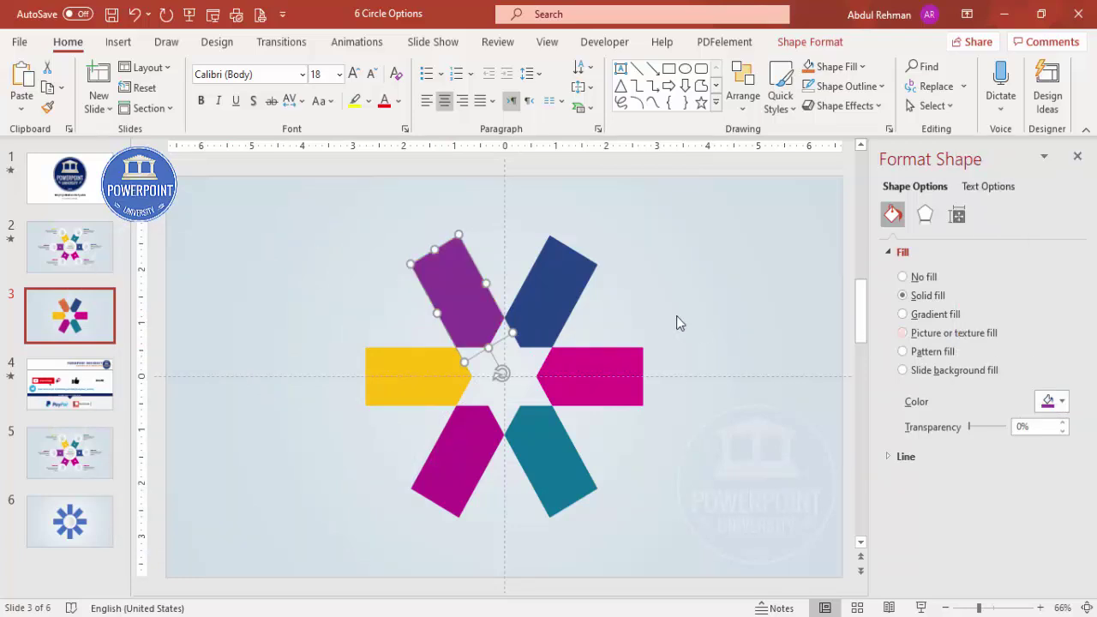
left_click(681, 319)
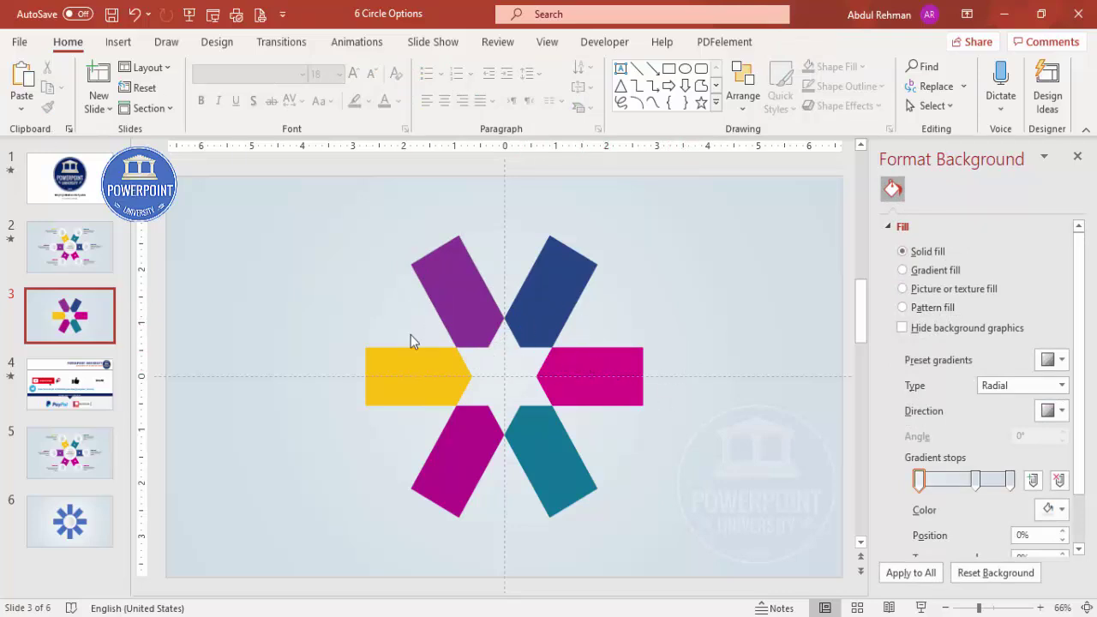
- Draw an oval circle and move it over the arms' hub
left_click(120, 43)
left_click(257, 94)
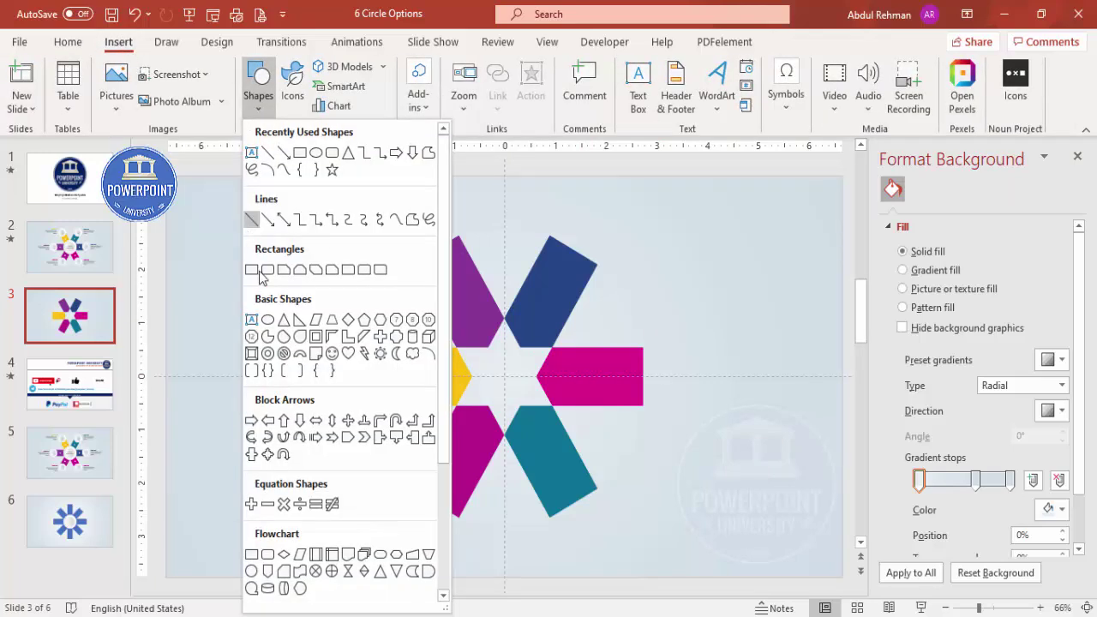
left_click(268, 320)
left_click_drag(495, 379, 575, 460)
left_click_drag(560, 398, 527, 360)
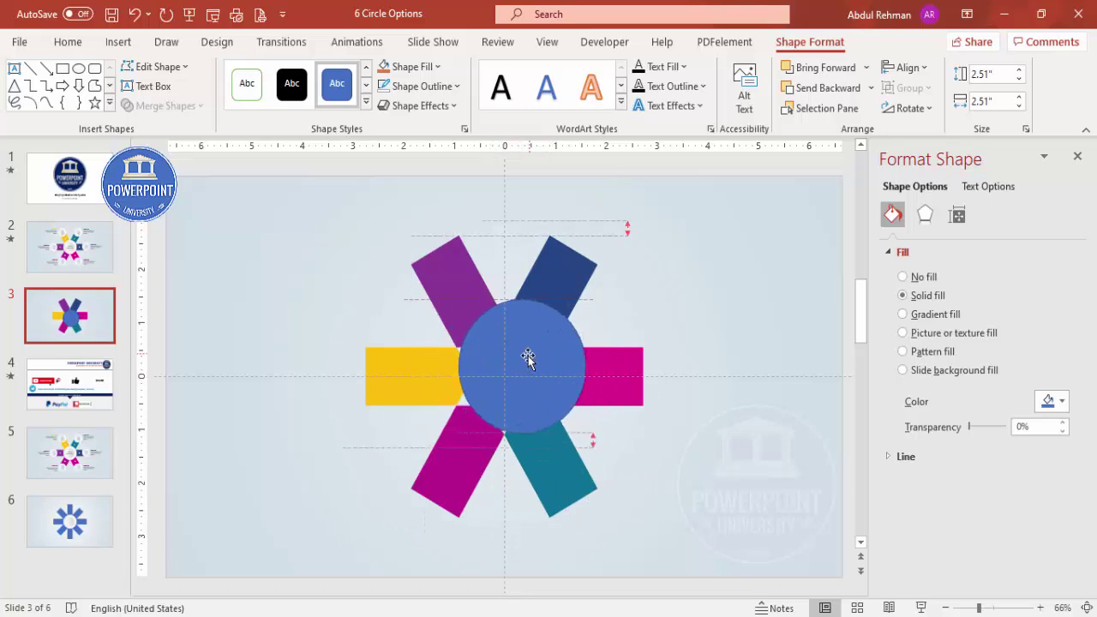
- Centre the circle horizontally and vertically on the slide and remove its outline
left_click(906, 67)
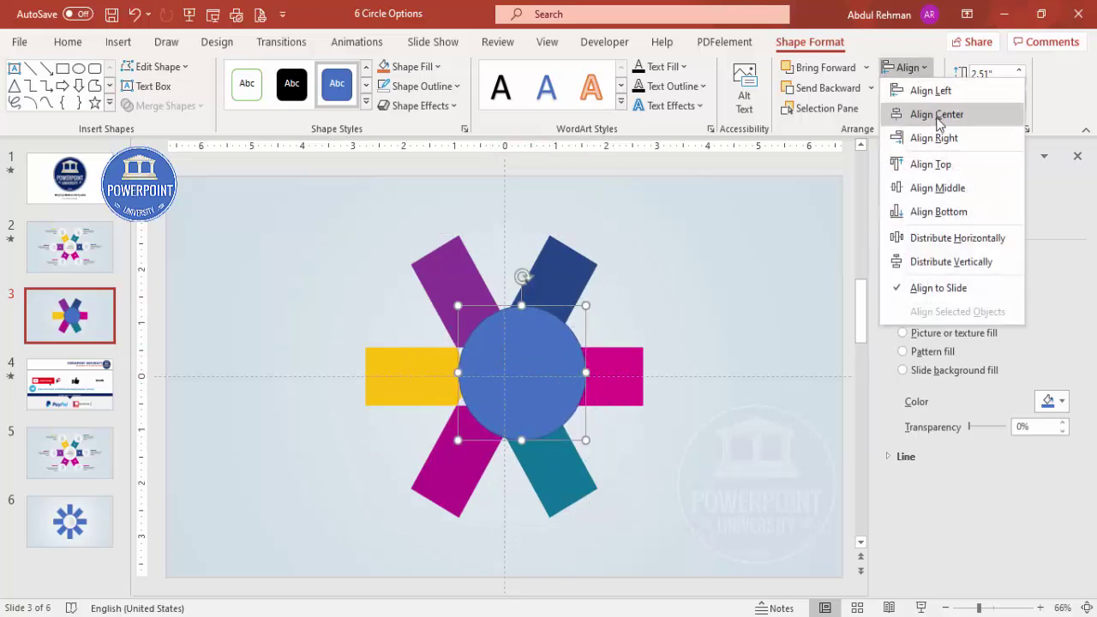
left_click(921, 112)
left_click(906, 66)
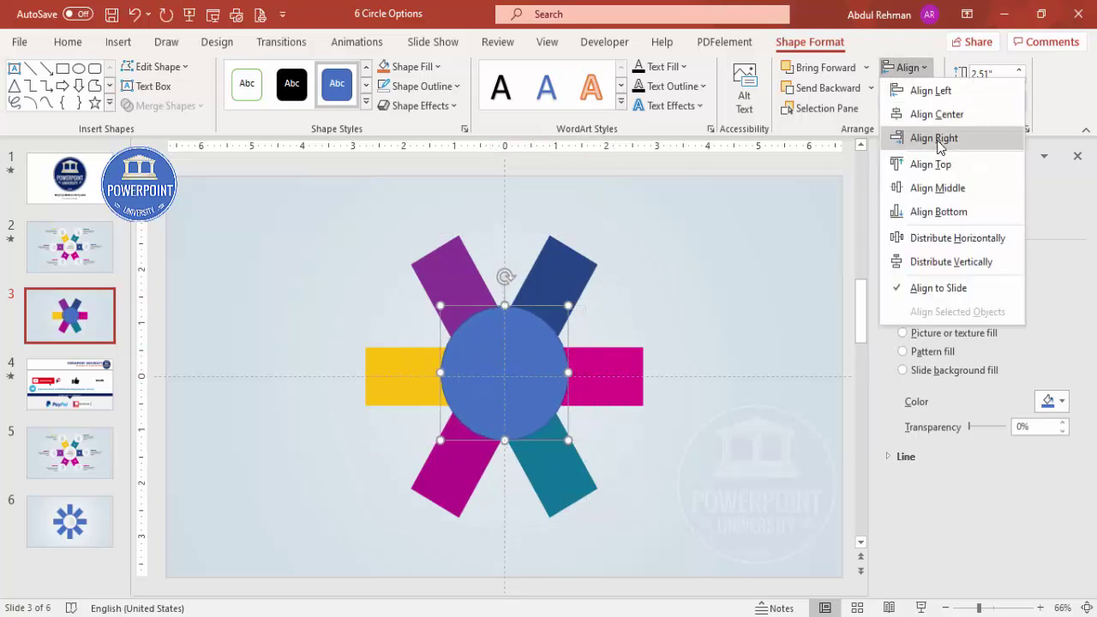
left_click(949, 186)
left_click(455, 86)
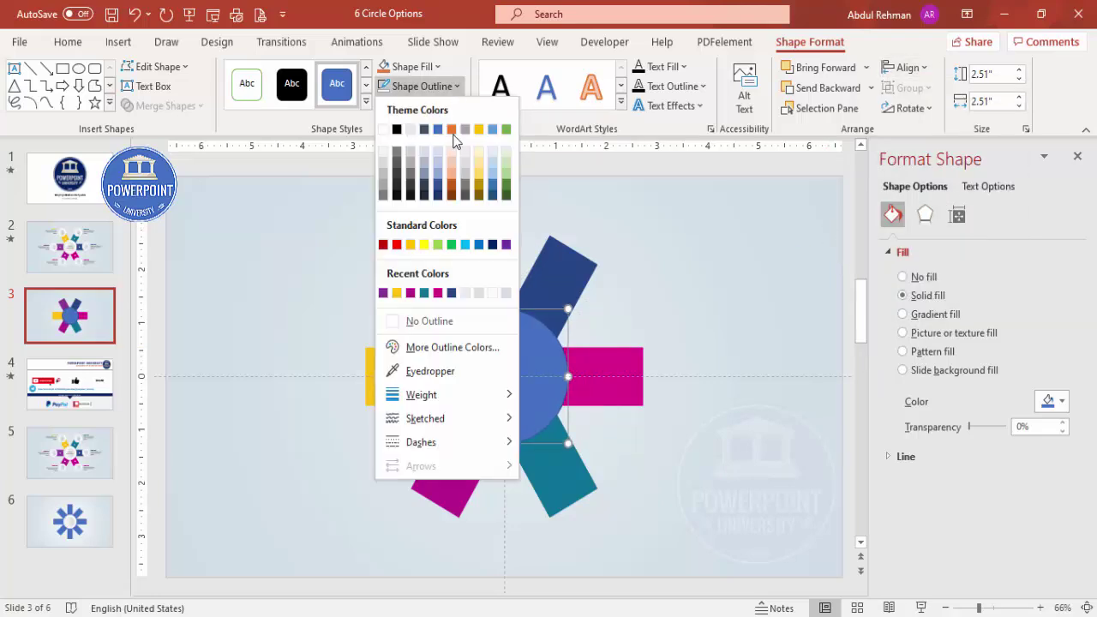
left_click(451, 320)
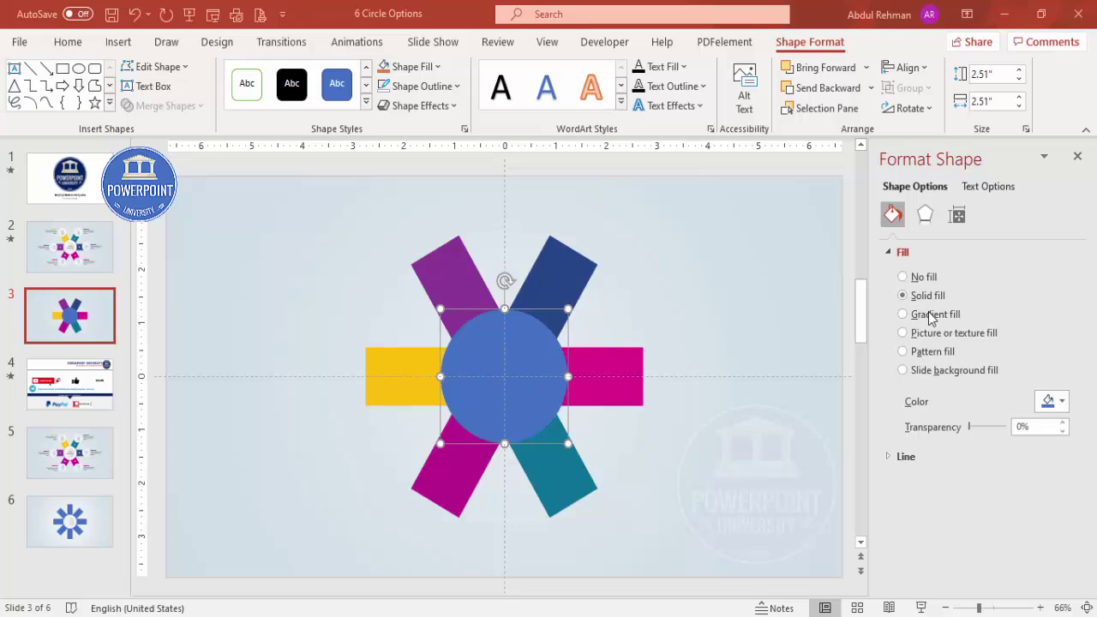
- Switch the circle to a gradient fill with two stops, white and light grey
left_click(903, 315)
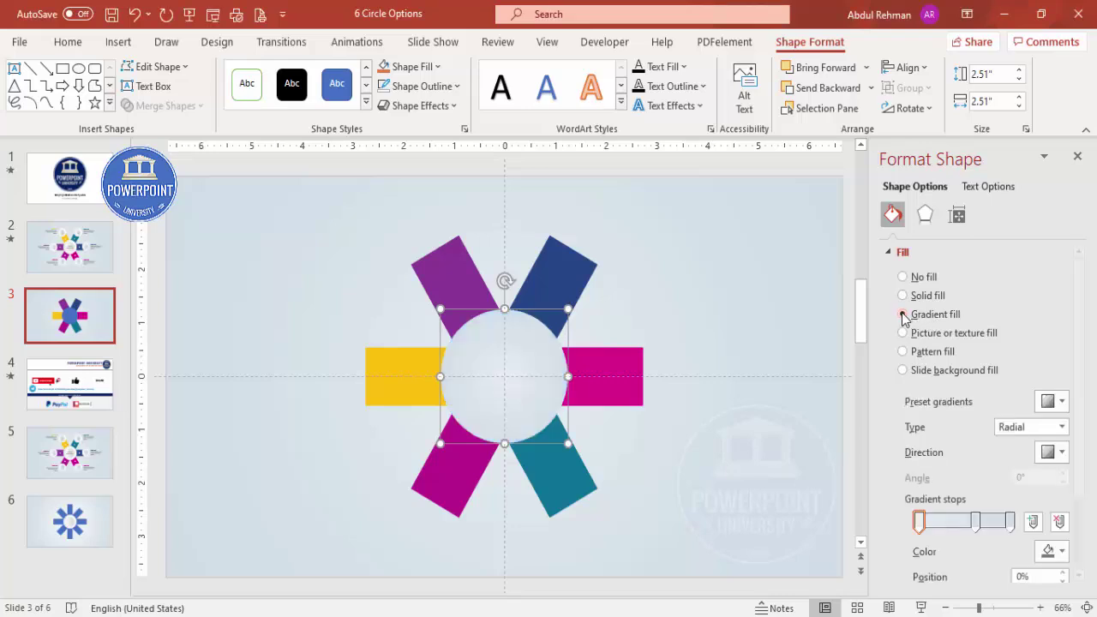
left_click(976, 521)
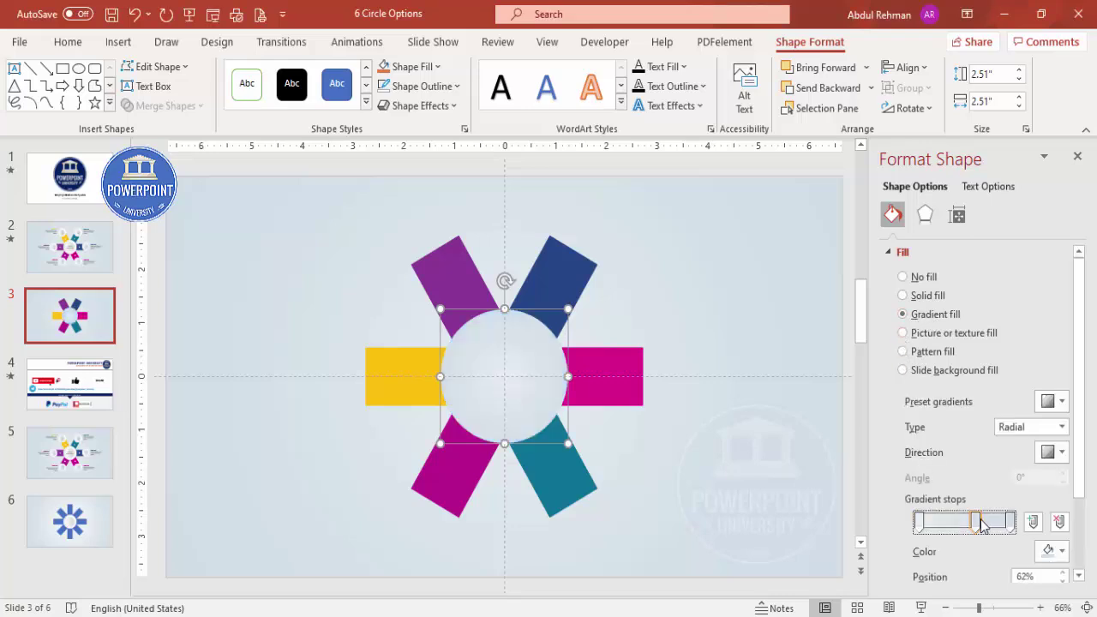
left_click(1058, 522)
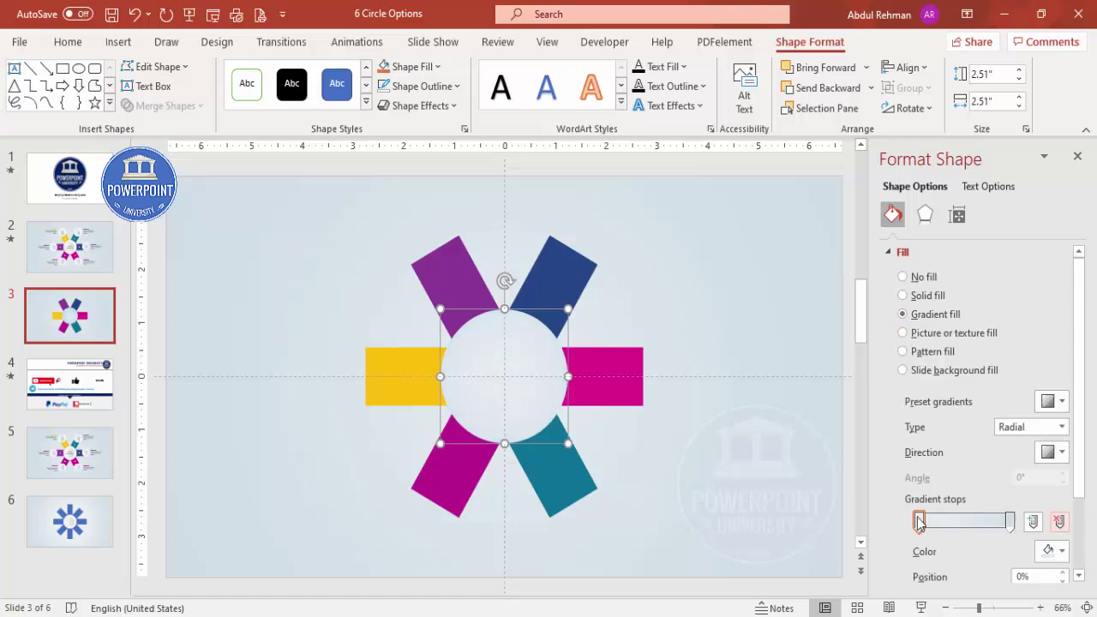
left_click(1053, 550)
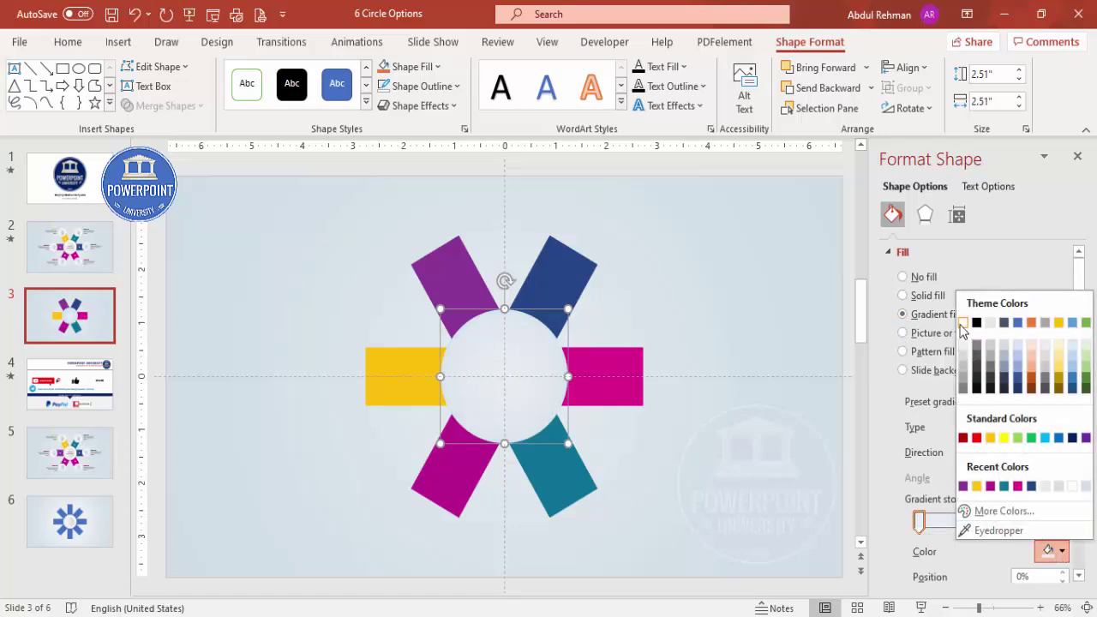
left_click(963, 328)
left_click(1010, 521)
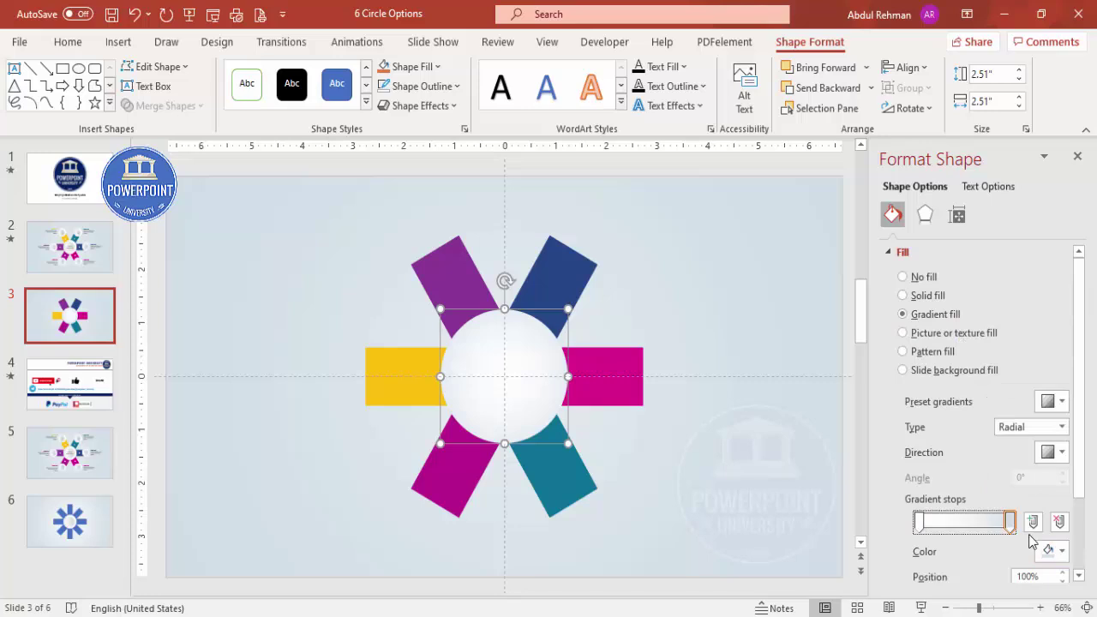
left_click(1053, 550)
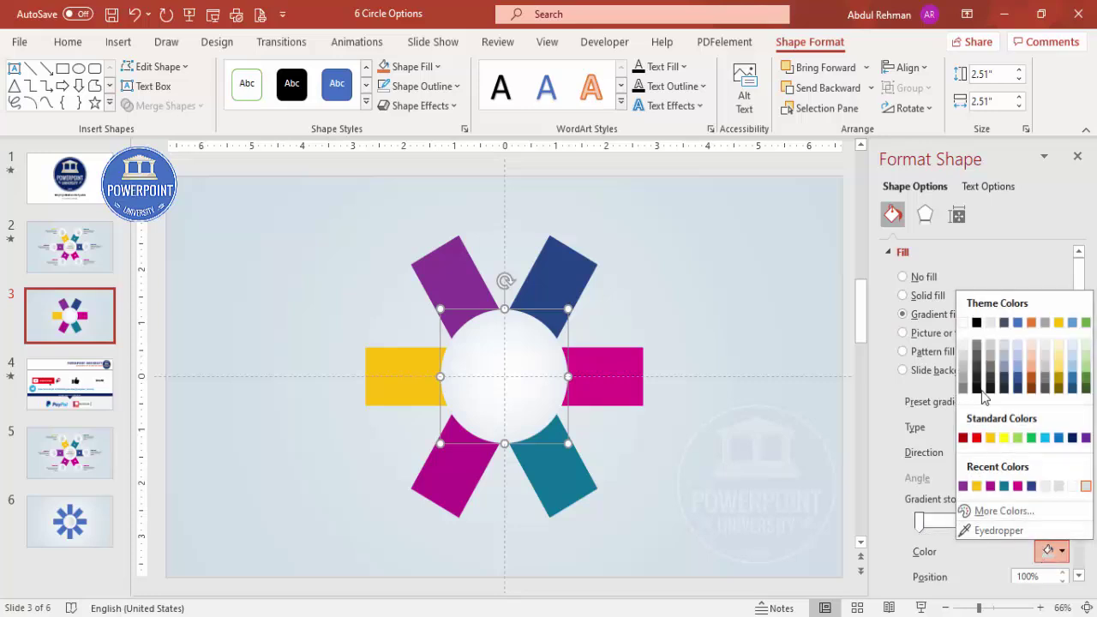
left_click(960, 356)
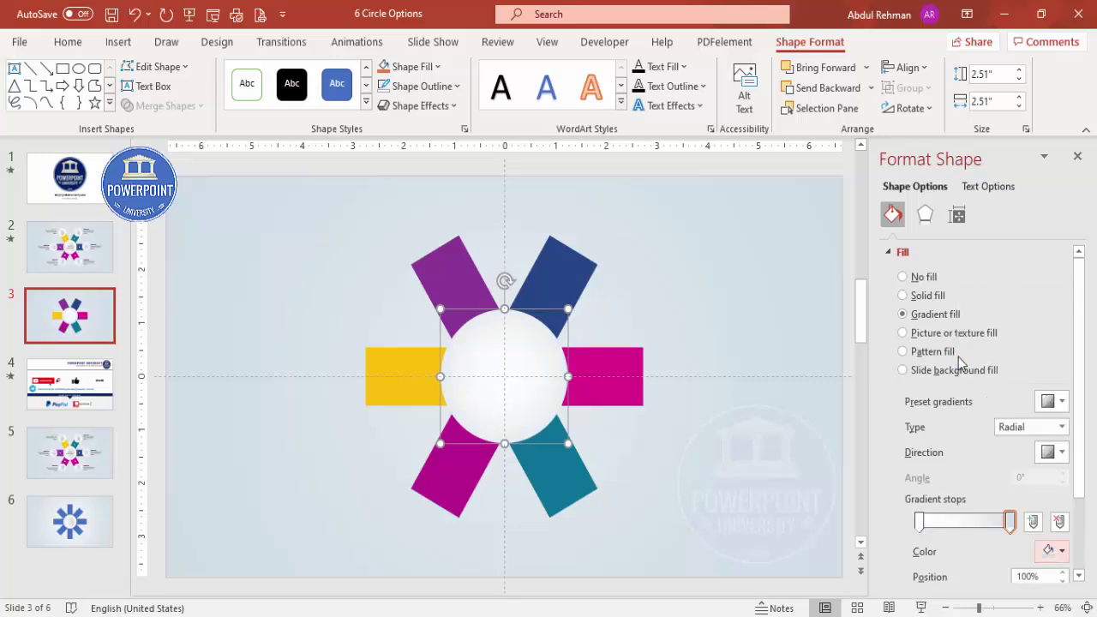
- Set the gradient type to Linear with a 0° direction
left_click(1060, 427)
left_click(1019, 445)
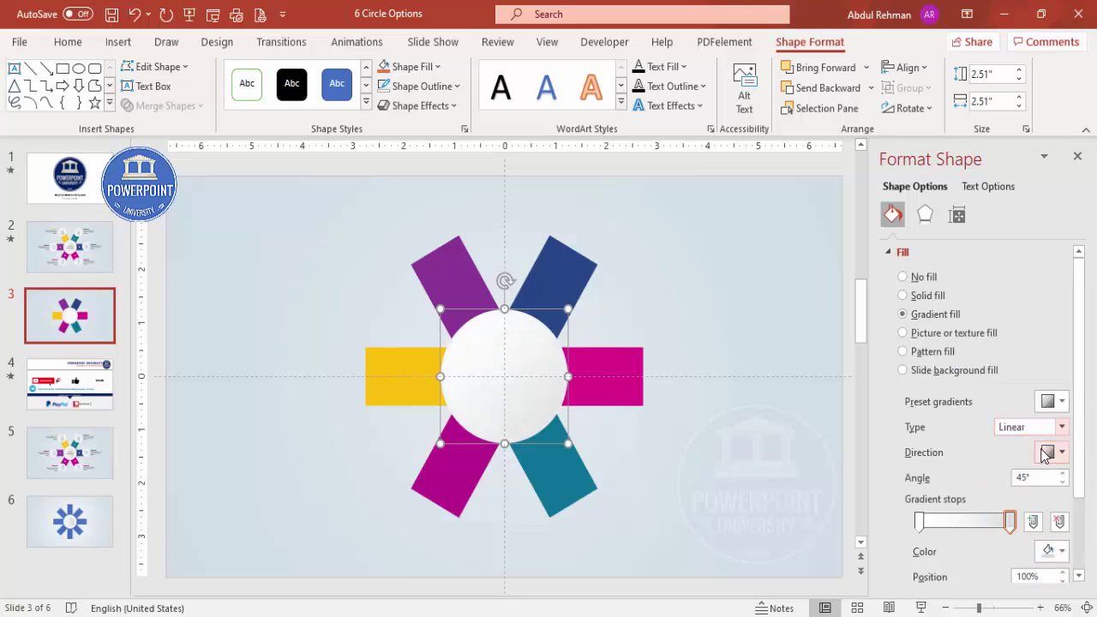
left_click(1060, 453)
left_click(1037, 482)
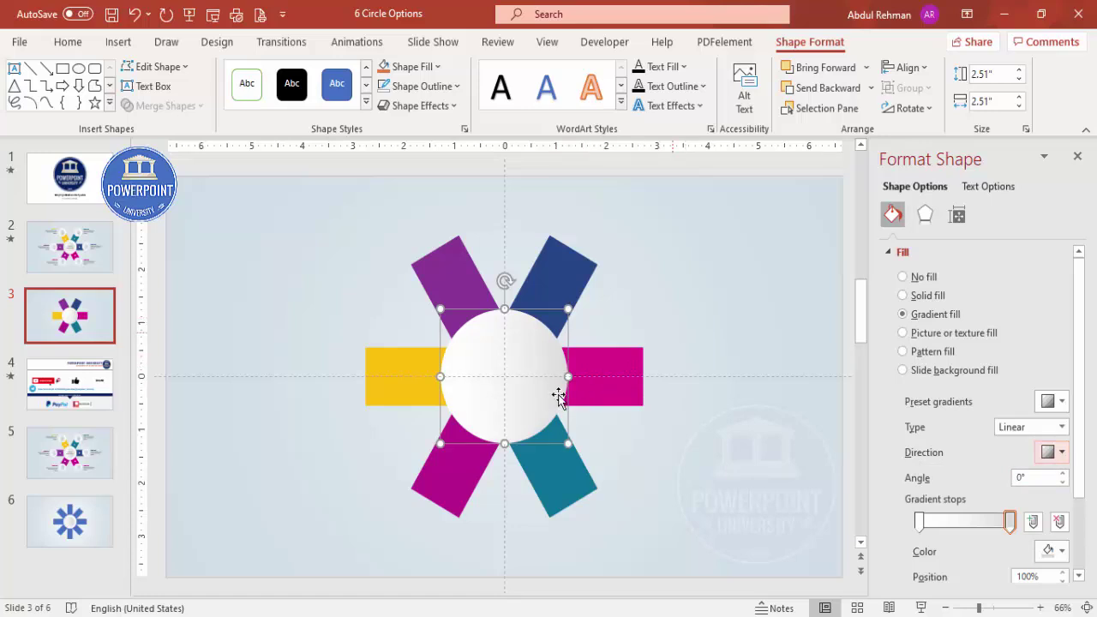
- Copy the centre circle over the right arm and shrink the copy to 2.05 inches
key("Escape")
left_click(527, 363)
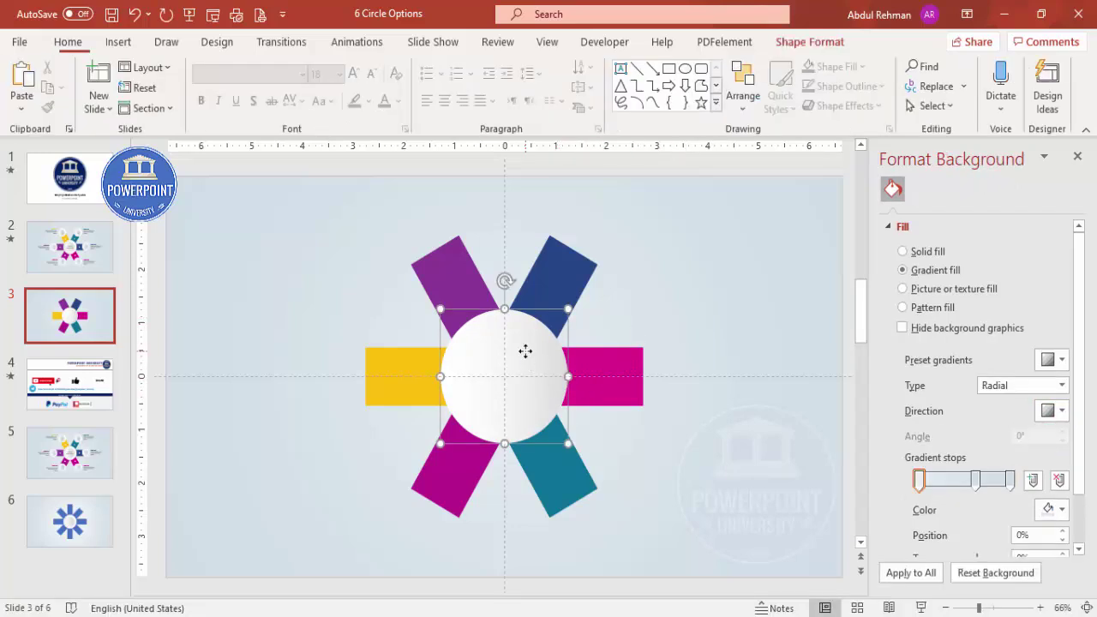
left_click_drag(524, 351, 631, 359)
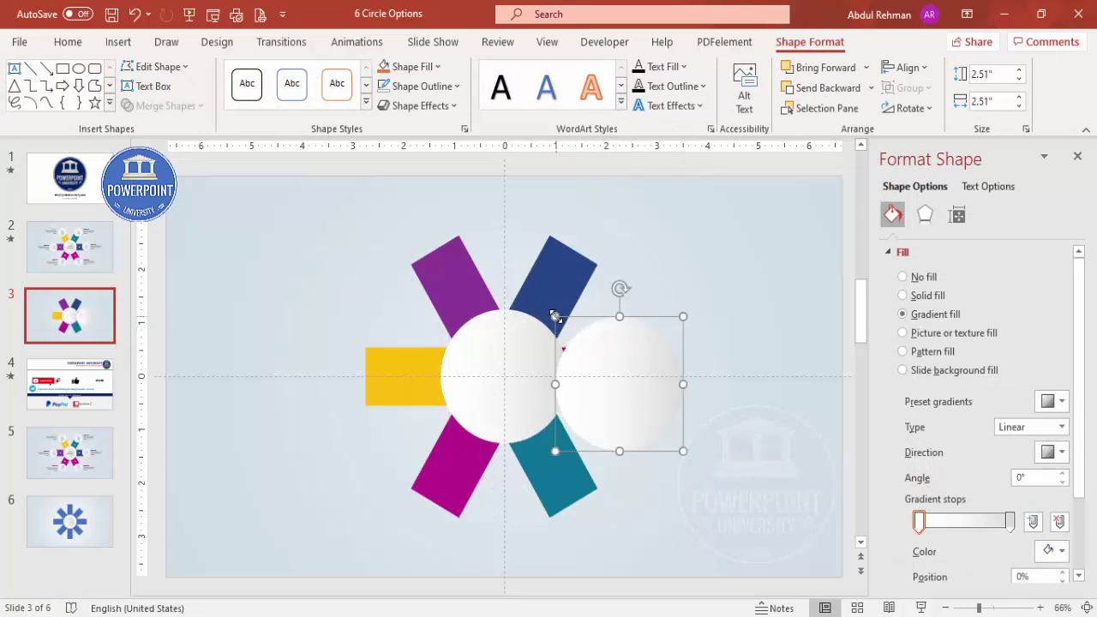
left_click_drag(555, 316, 571, 331)
left_click_drag(577, 341, 575, 342)
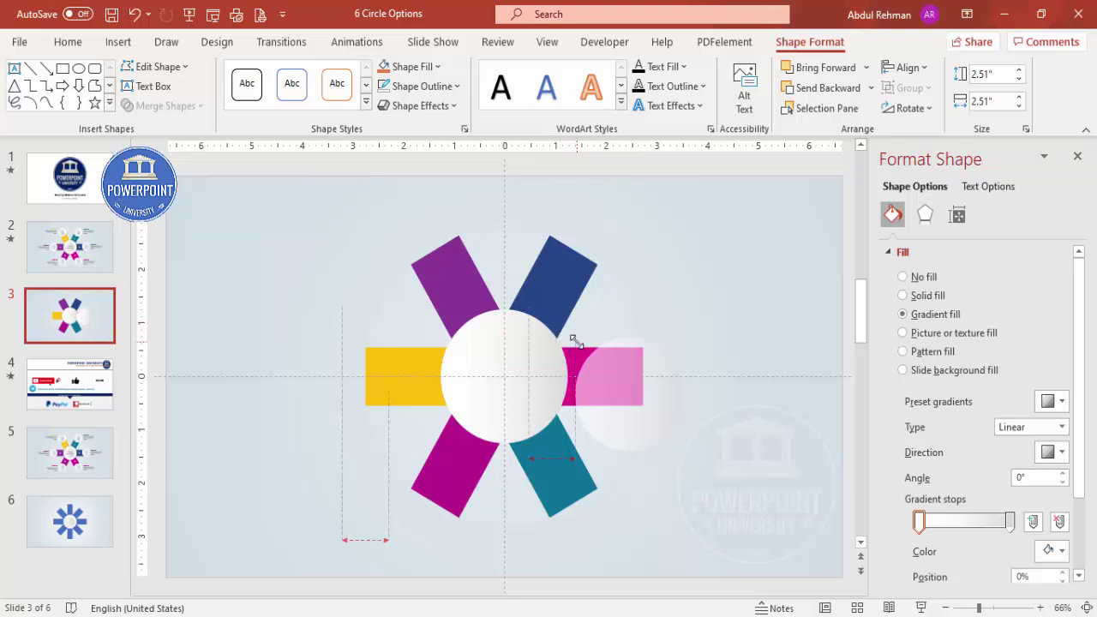
- Reverse the small circle's gradient direction to 180°
key("shift+Tab")
left_click(647, 375)
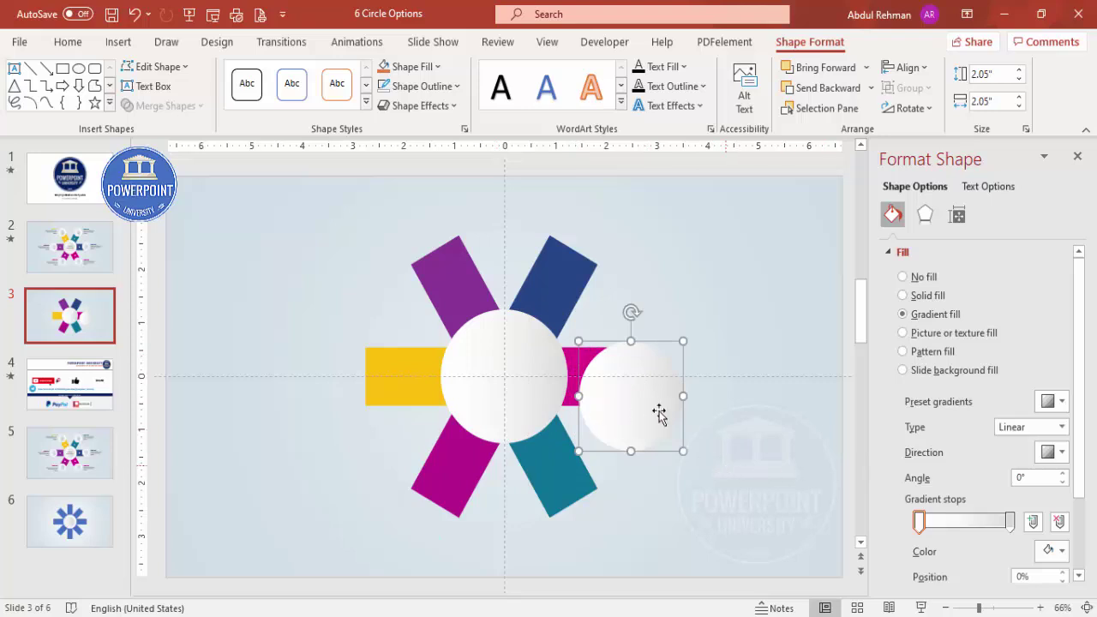
left_click(1046, 456)
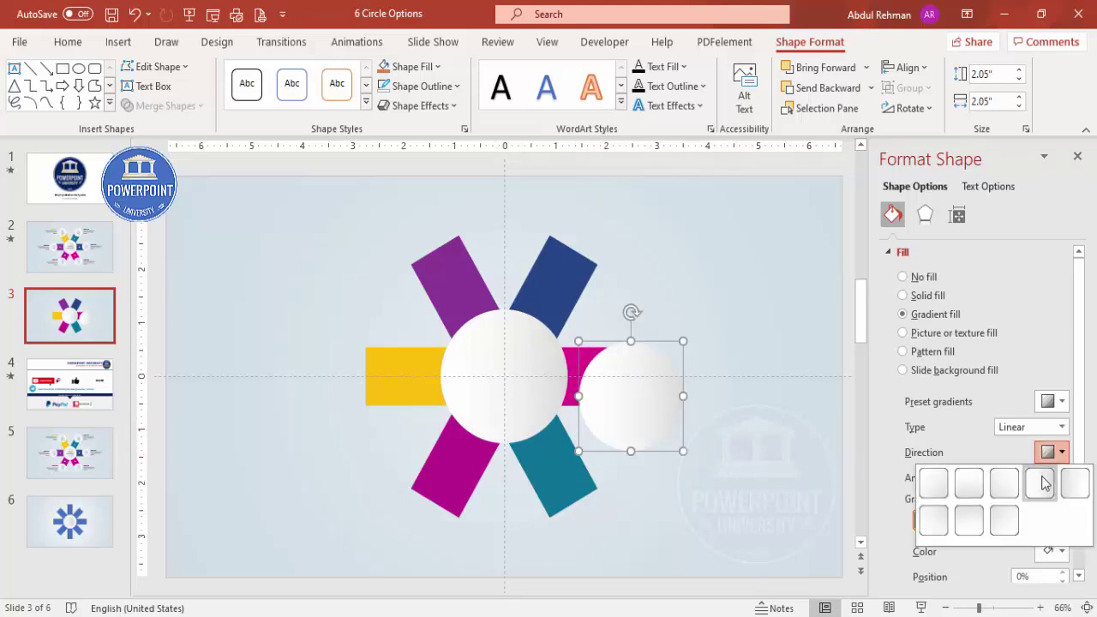
left_click(1042, 484)
left_click(1046, 456)
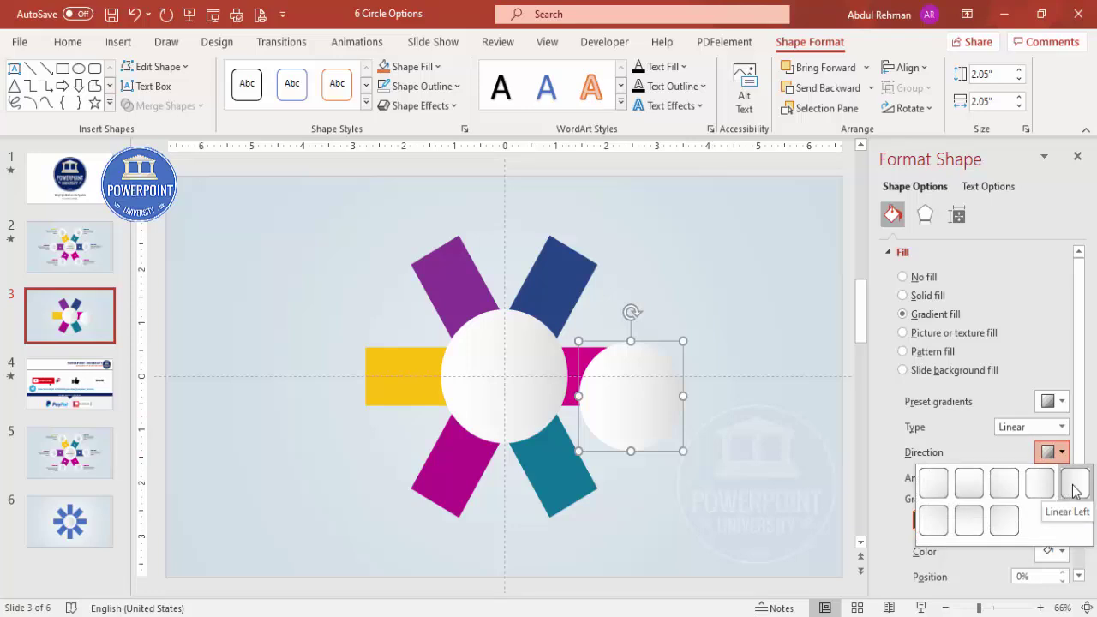
left_click(1073, 489)
- Move the copy onto the hub, shrink it to 1.94 inches and recentre it
left_click_drag(634, 399, 506, 380)
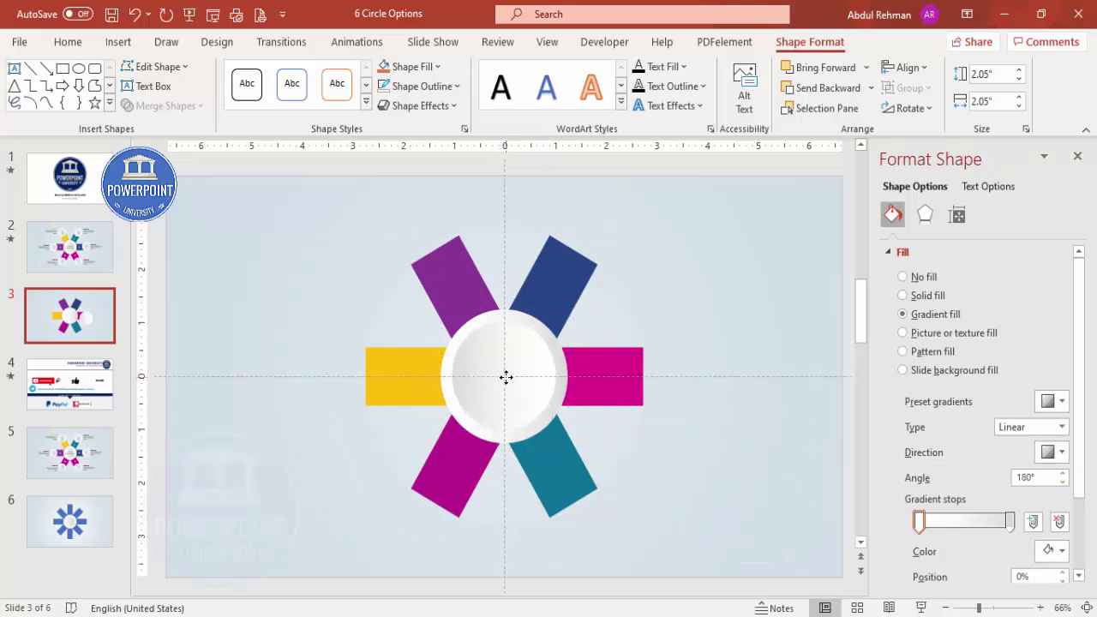
left_click(506, 377)
left_click_drag(453, 322, 459, 326)
left_click_drag(514, 369, 513, 370)
- Select the outer and inner centre circles and group them with Ctrl+G
left_click(711, 351)
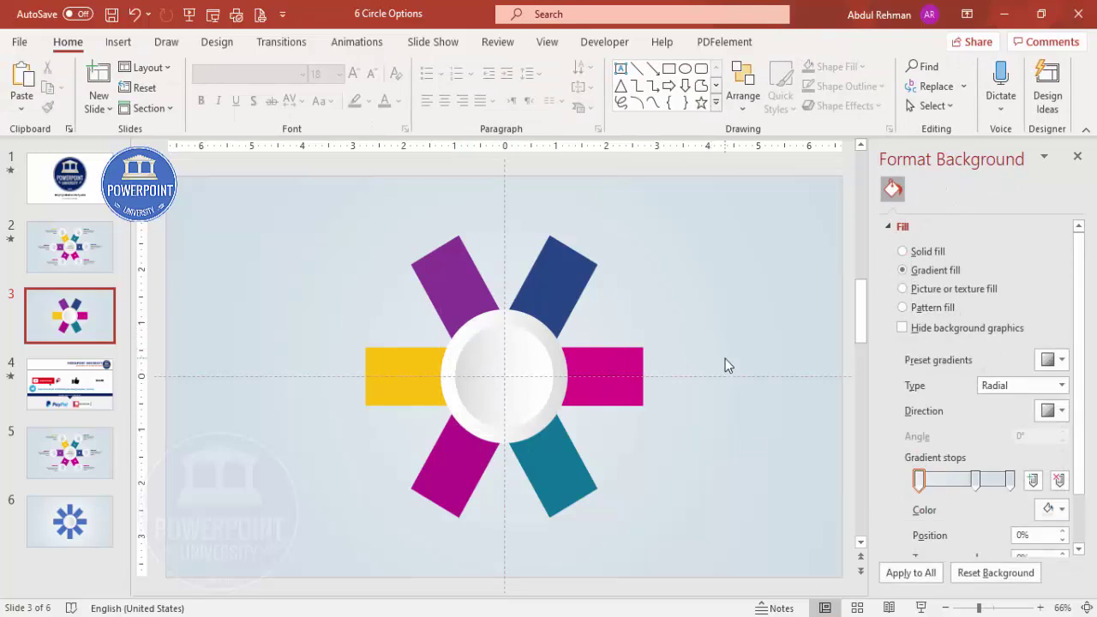
left_click(480, 324)
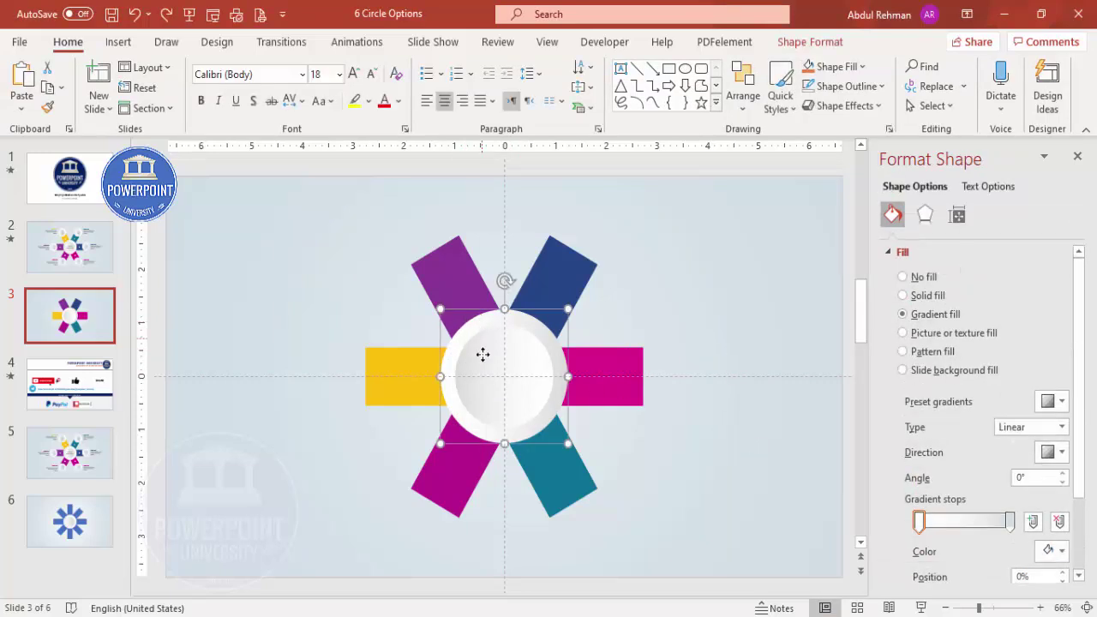
left_click(483, 356, "shift")
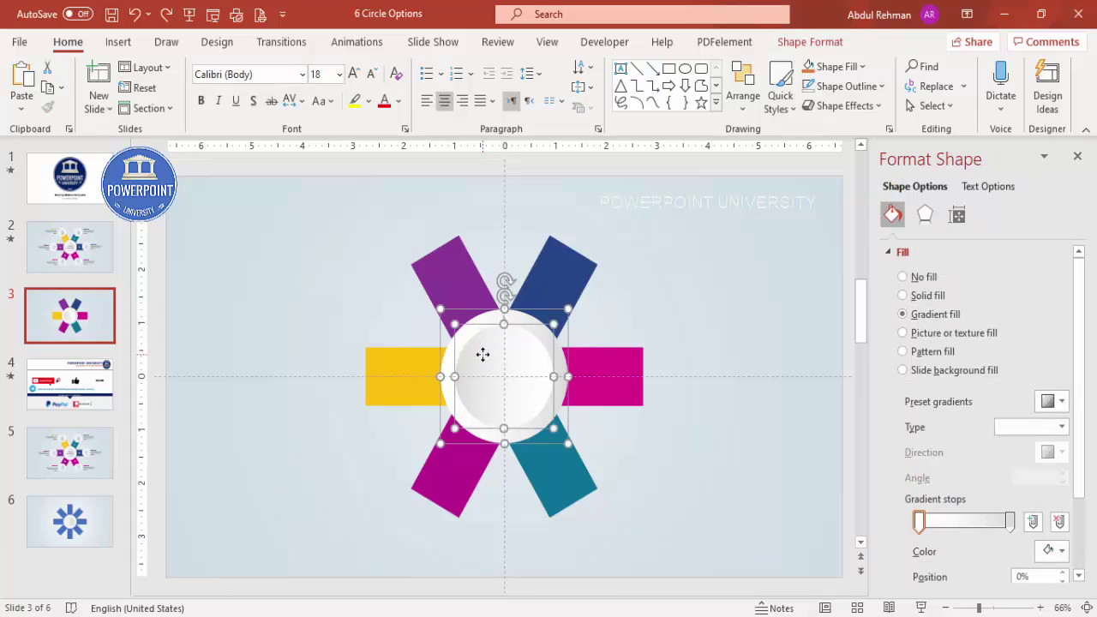
key("ctrl+g")
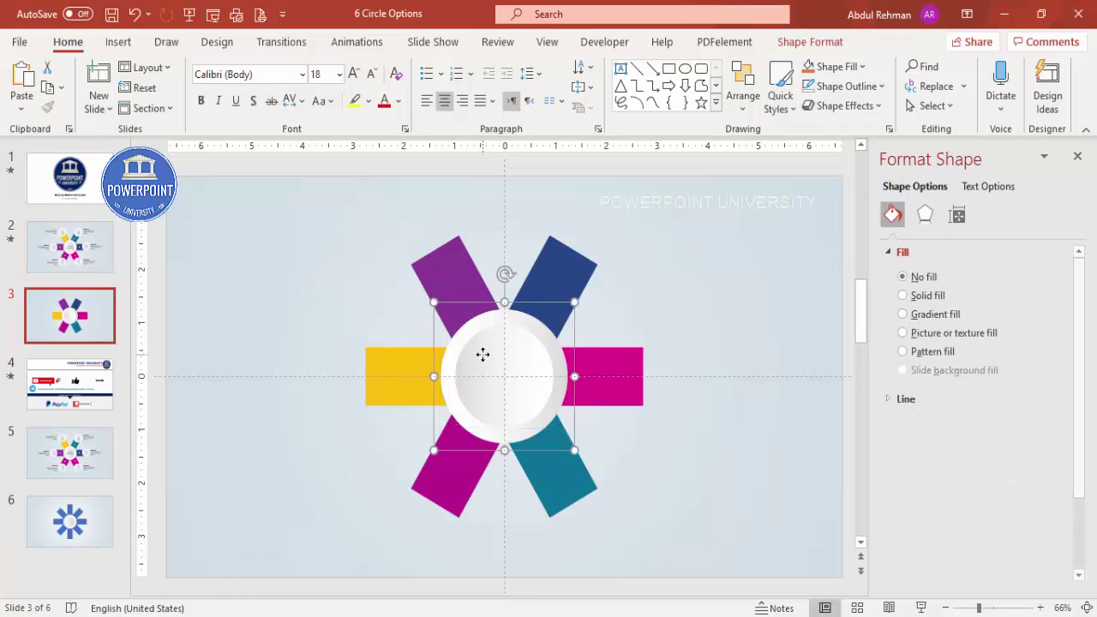
- Copy the grouped circle, resize it smaller and place it on the navy arm's end
left_click_drag(482, 354, 705, 314)
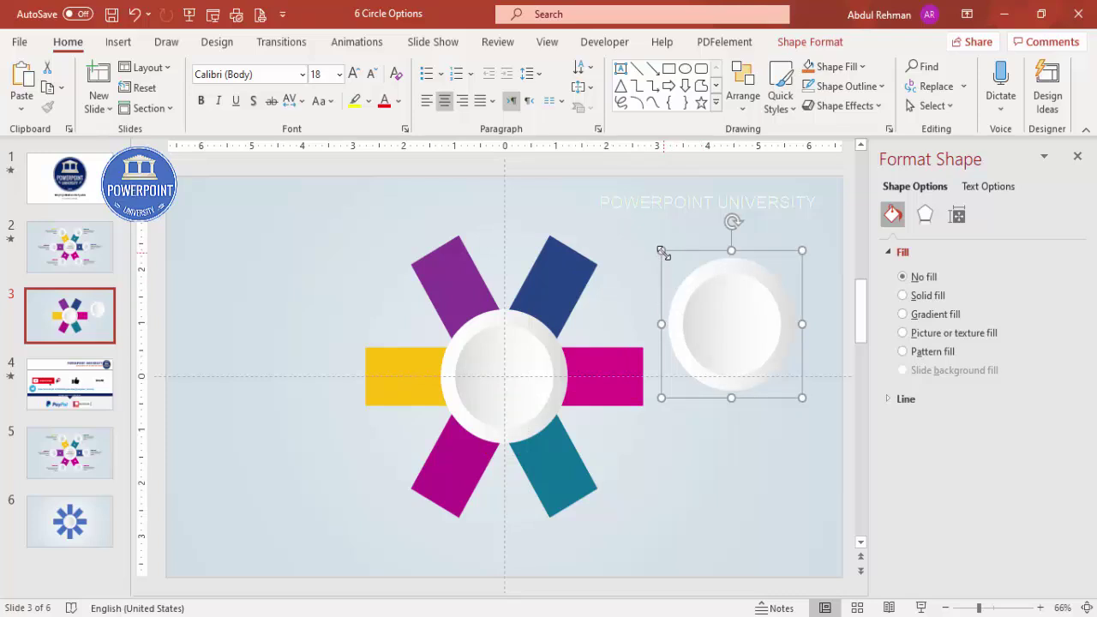
left_click_drag(665, 251, 588, 247)
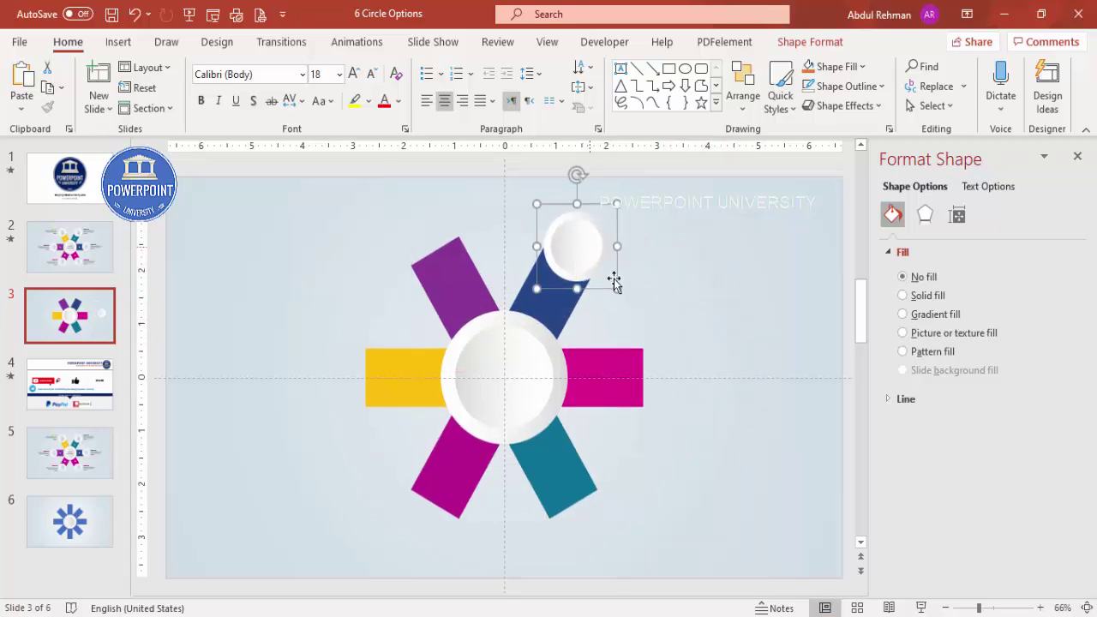
left_click_drag(616, 292, 616, 292)
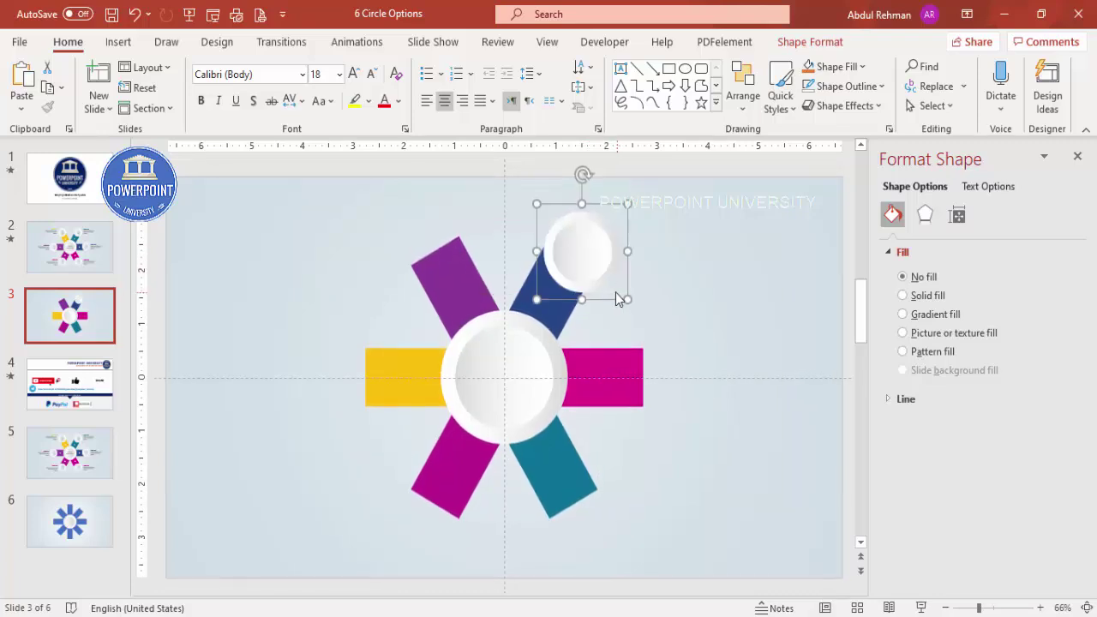
left_click_drag(585, 257, 601, 257)
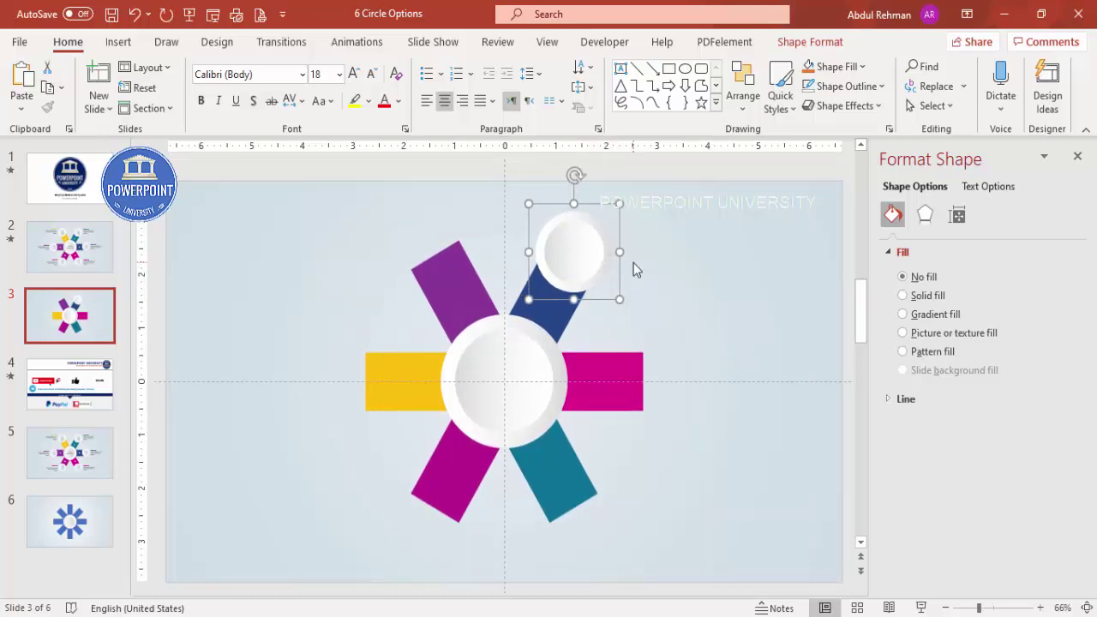
- Duplicate the small circle badge and place the copy on the teal arm's end
scroll(658, 226, "up", 2)
left_click_drag(568, 246, 663, 245)
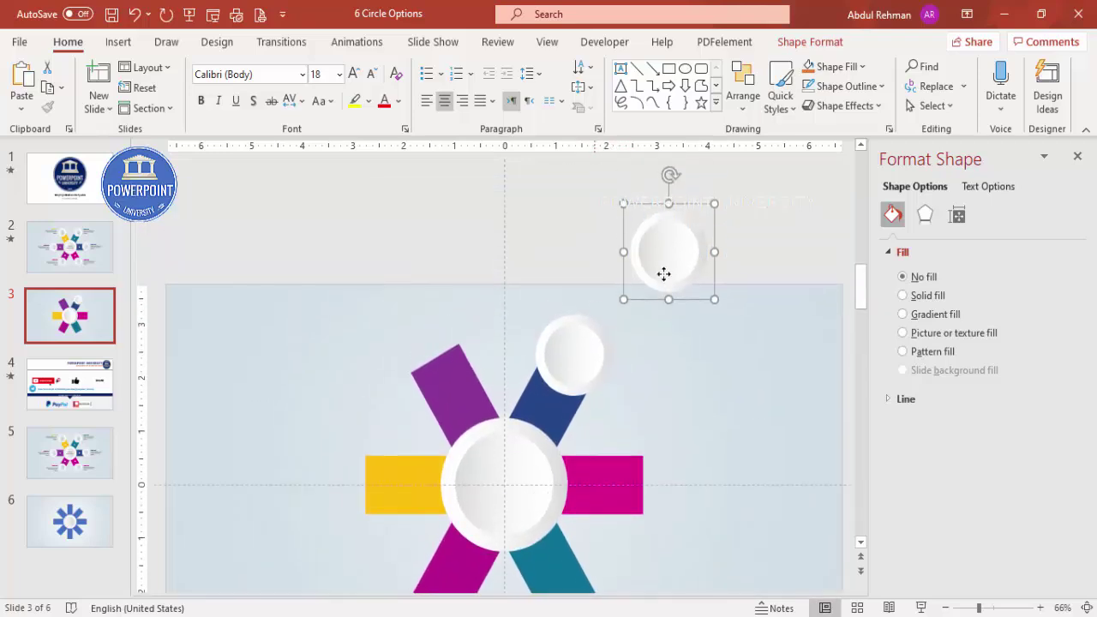
scroll(643, 472, "down", 1)
left_click_drag(643, 470, 646, 432)
scroll(707, 435, "down", 1)
key("ctrl+d")
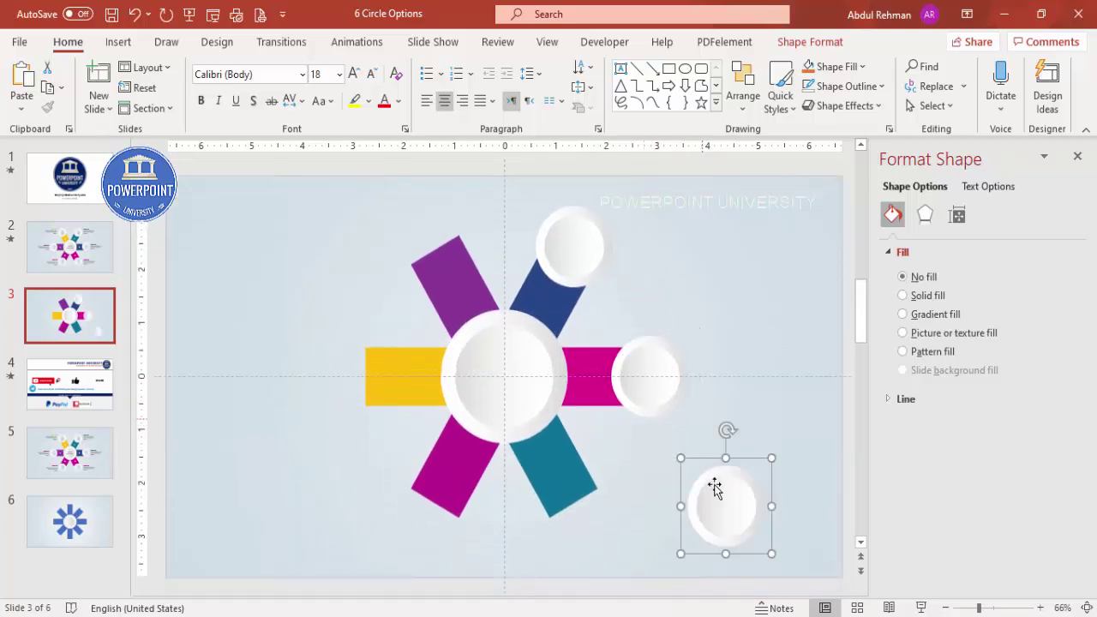
left_click_drag(581, 480, 569, 502)
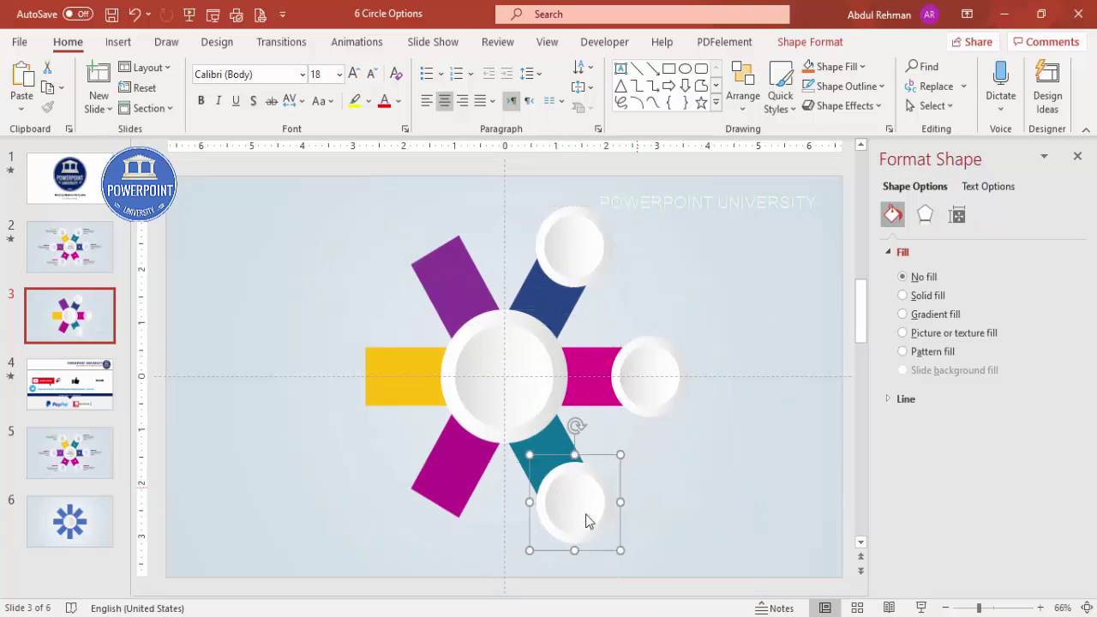
- Cap the lower-left, yellow and purple arms with further copies of the badge
key("ctrl+d")
mouse_move(442, 405)
left_mouse_down()
mouse_move(447, 427)
mouse_move(435, 422)
left_mouse_up()
scroll(497, 428, "up", 2)
key("ctrl+d")
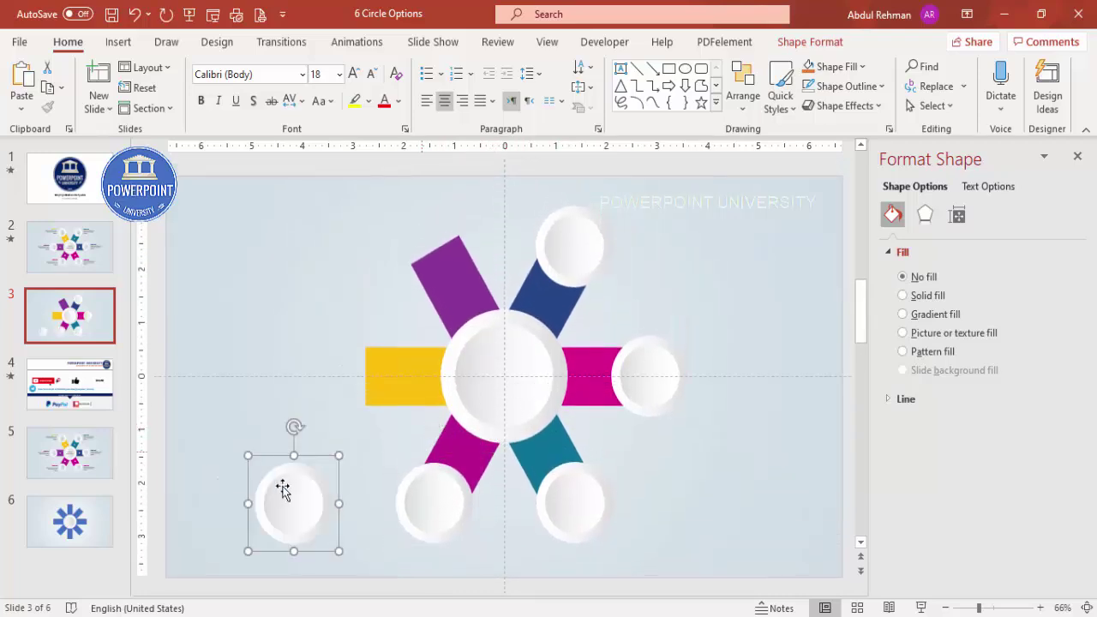
left_click_drag(280, 477, 354, 351)
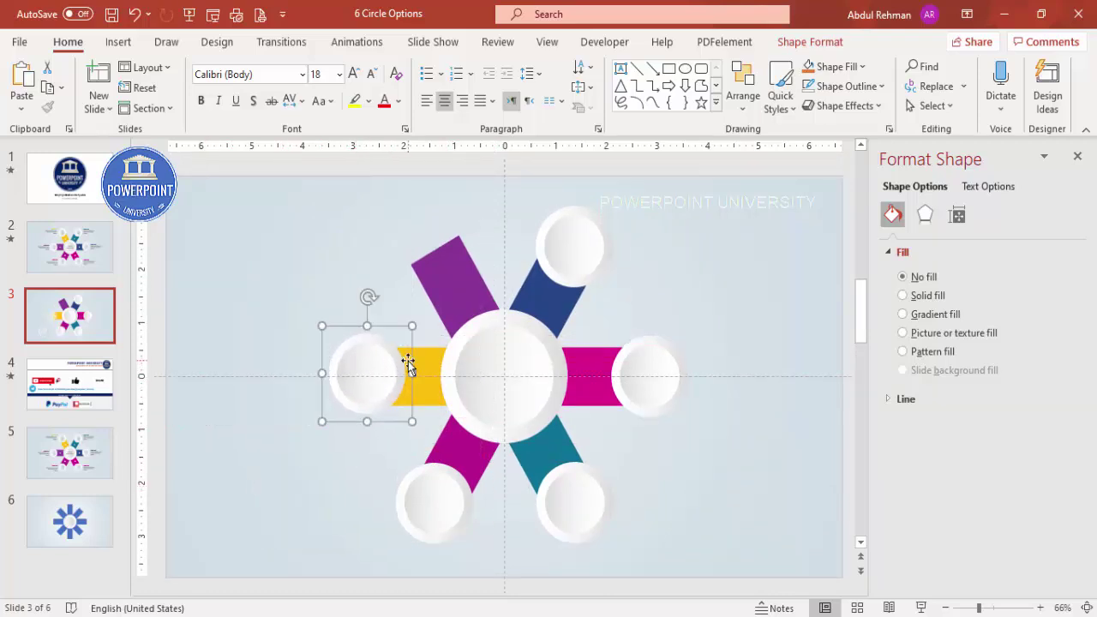
key("ctrl+d")
left_click_drag(421, 271, 443, 255)
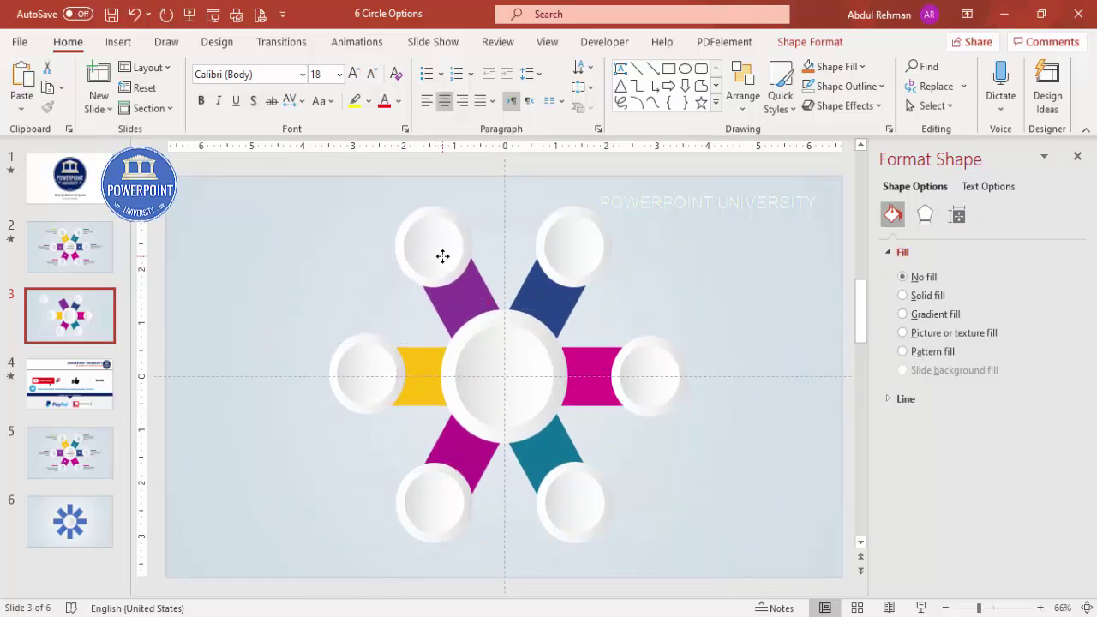
- Select all six arm-end circles together
left_click(652, 291)
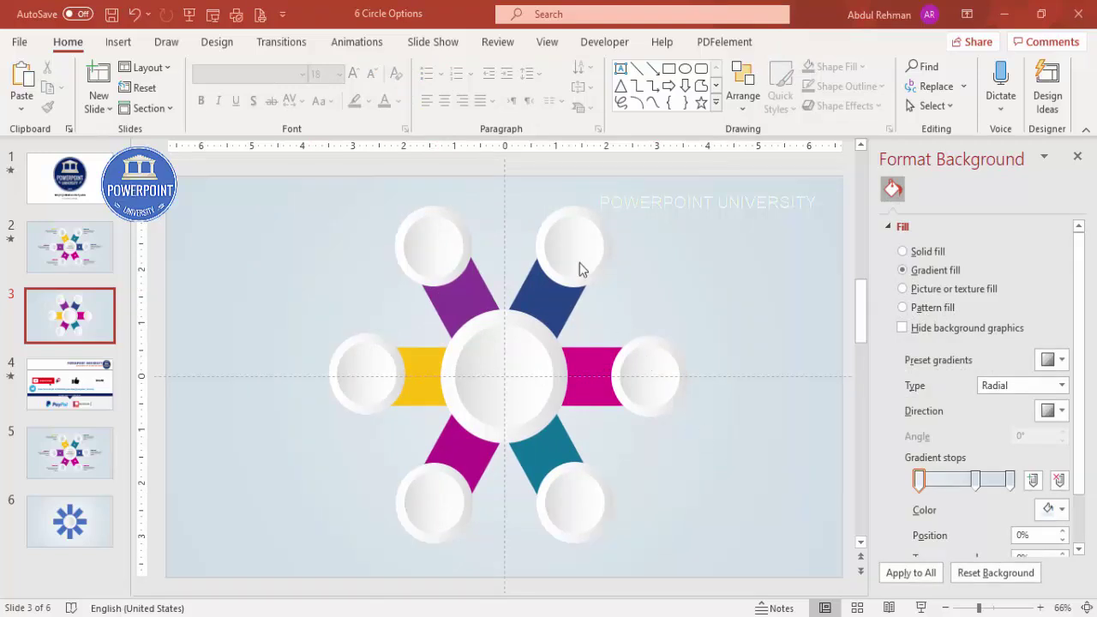
left_click(641, 382)
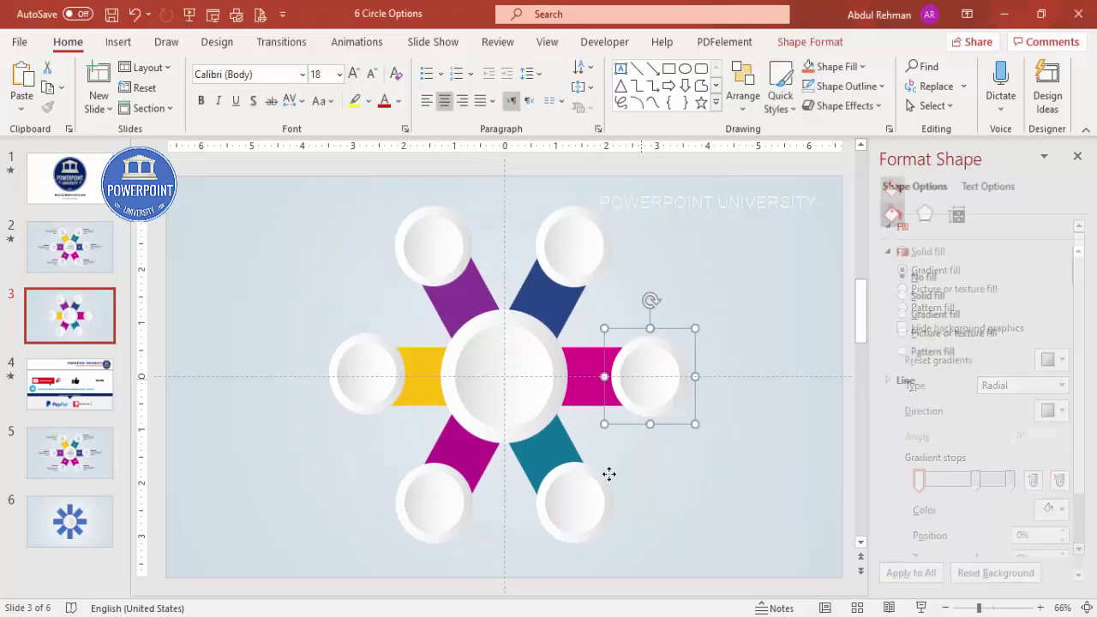
left_click(552, 499, "shift")
left_click(452, 495, "shift")
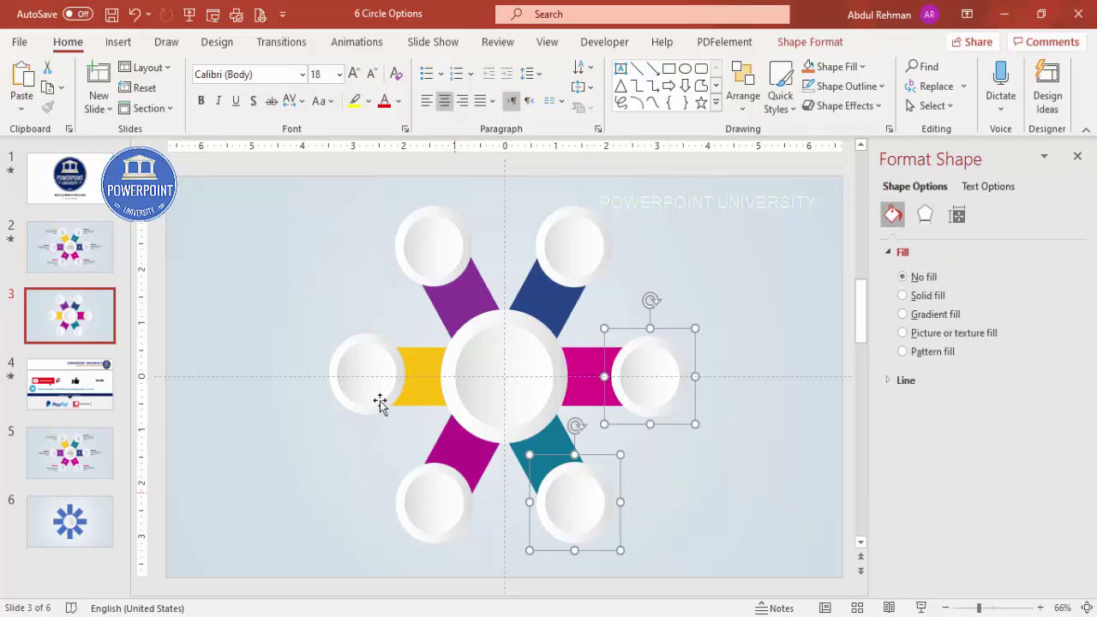
left_click(390, 355, "shift")
left_click(474, 265, "shift")
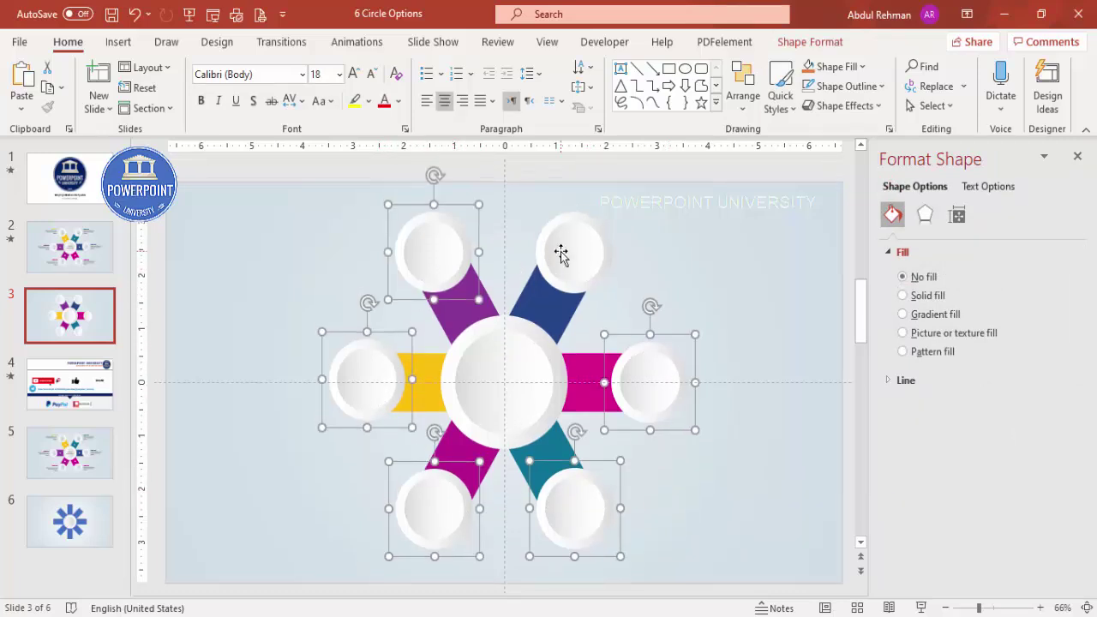
left_click(562, 253, "shift")
- Give the circles an Offset: Bottom Right shadow with 8 pt distance and 7 pt blur
left_click(928, 216)
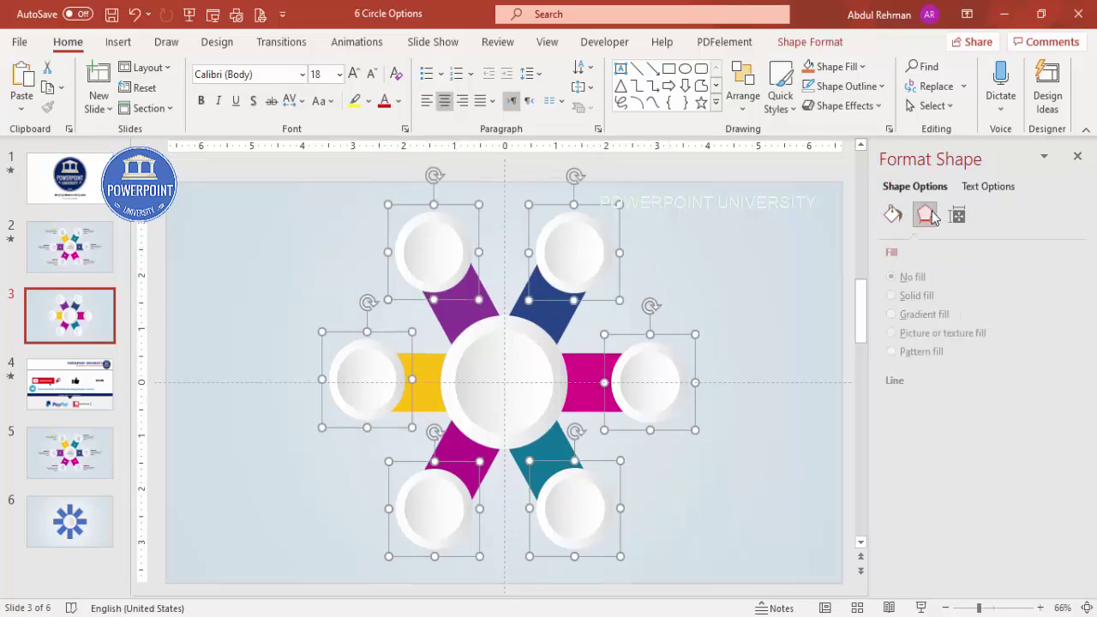
left_click(910, 252)
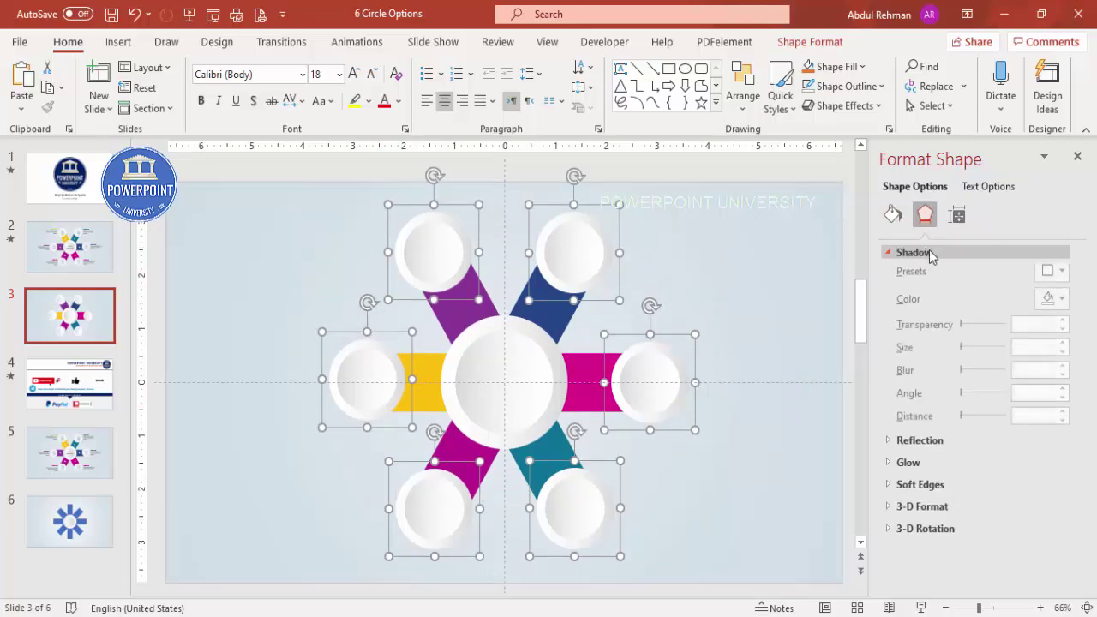
left_click(1049, 277)
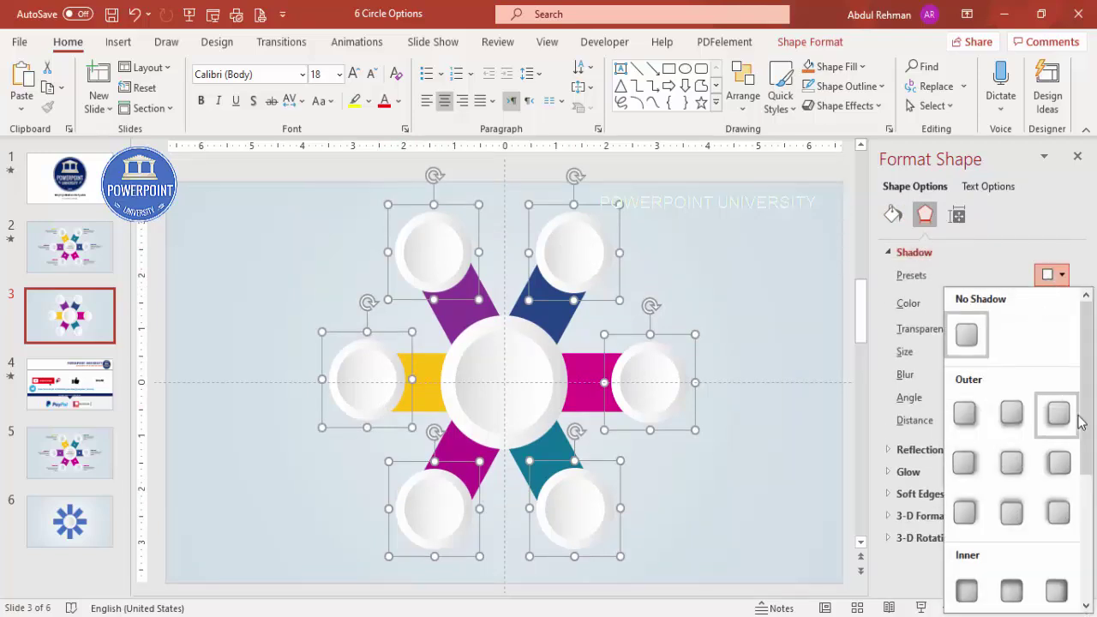
left_click(966, 414)
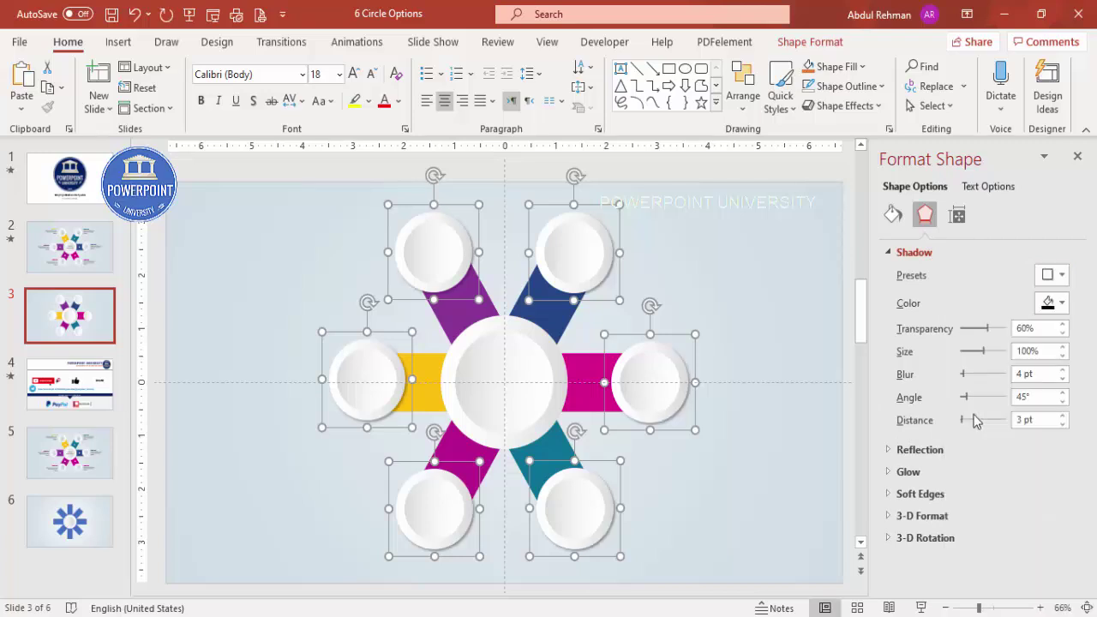
left_click(1063, 417)
left_click(1063, 417)
left_click(1063, 417)
left_click(1062, 418)
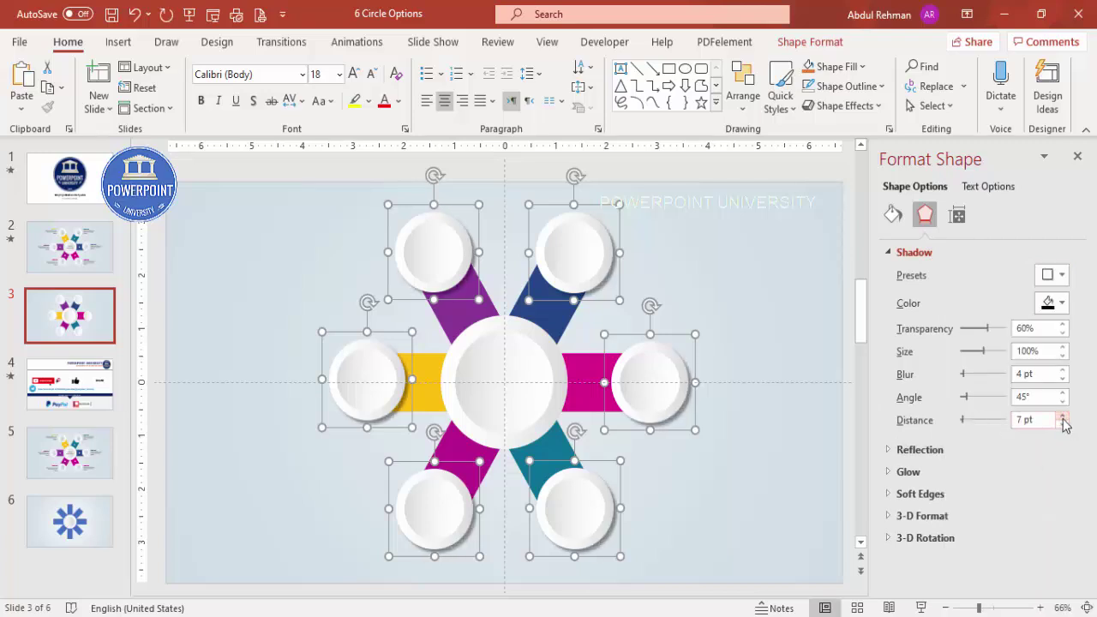
left_click(1062, 417)
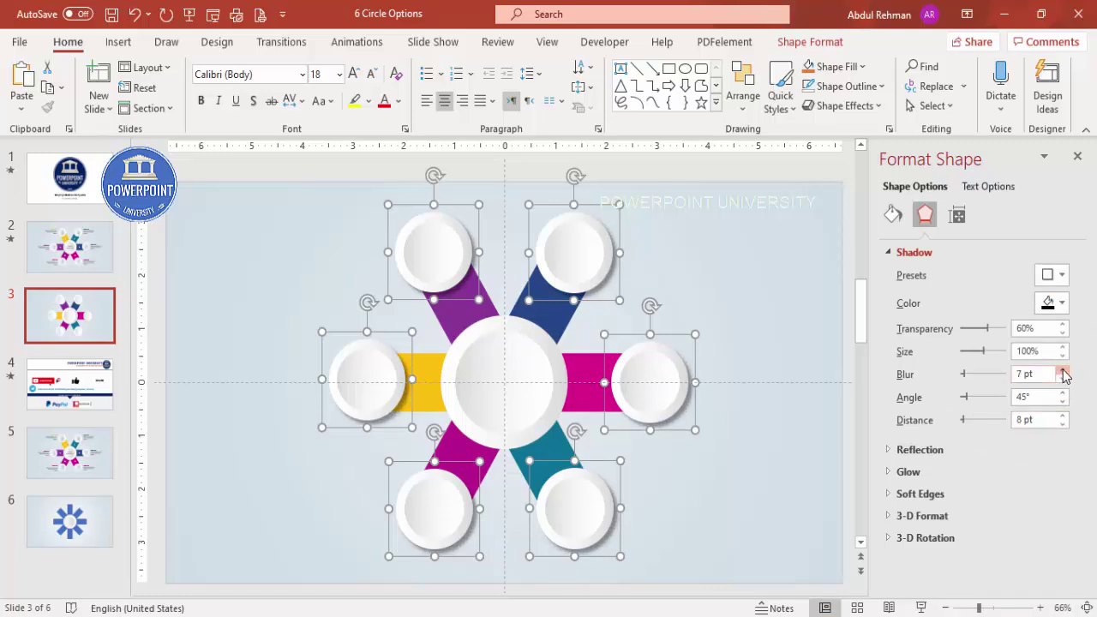
left_click(619, 332)
left_click(550, 344)
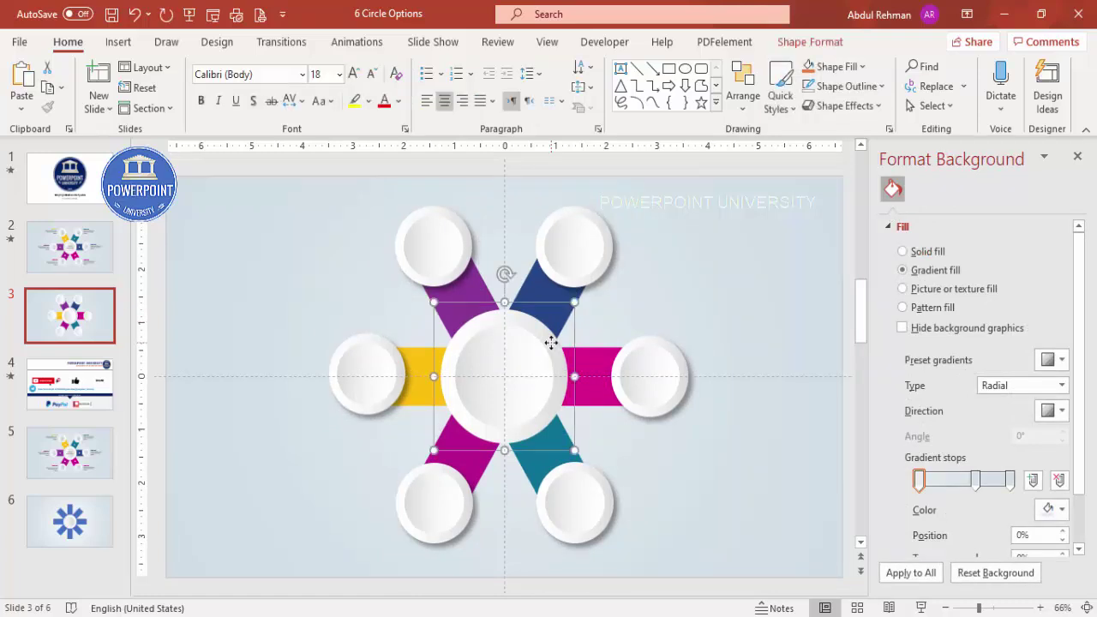
- Apply the Offset: Center shadow preset to the central circle (102% size, 5 pt blur)
left_click(924, 218)
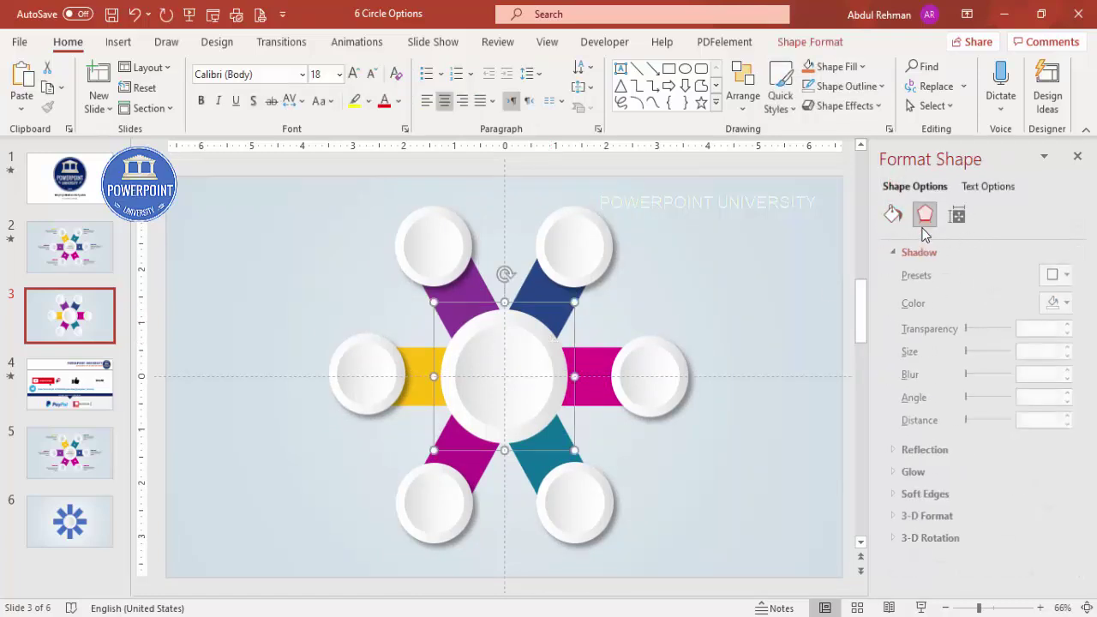
left_click(1051, 274)
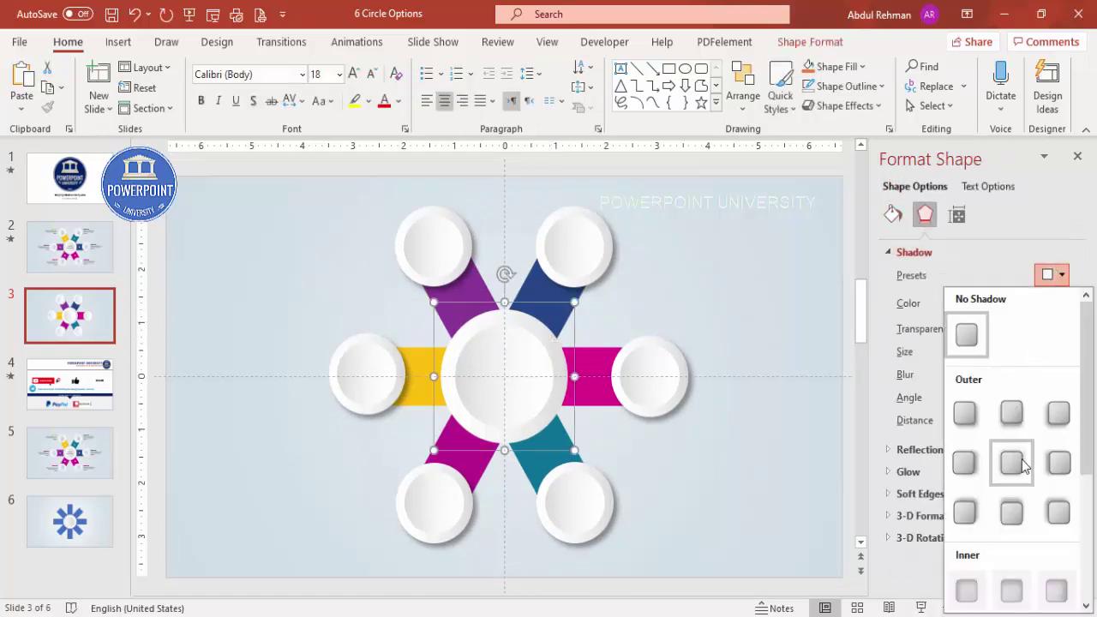
left_click(1020, 463)
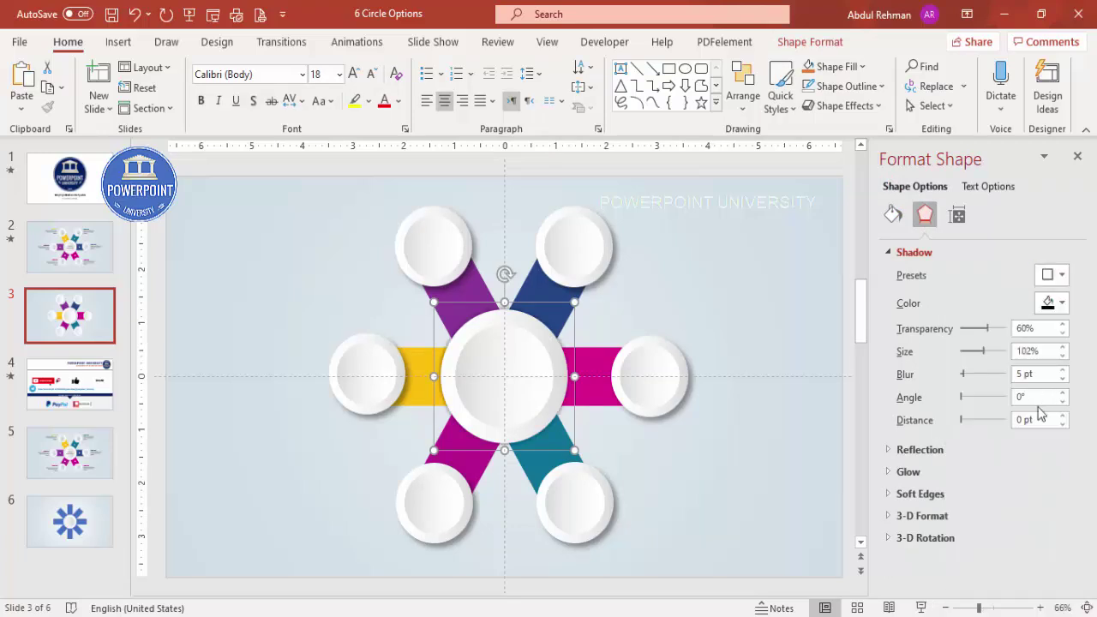